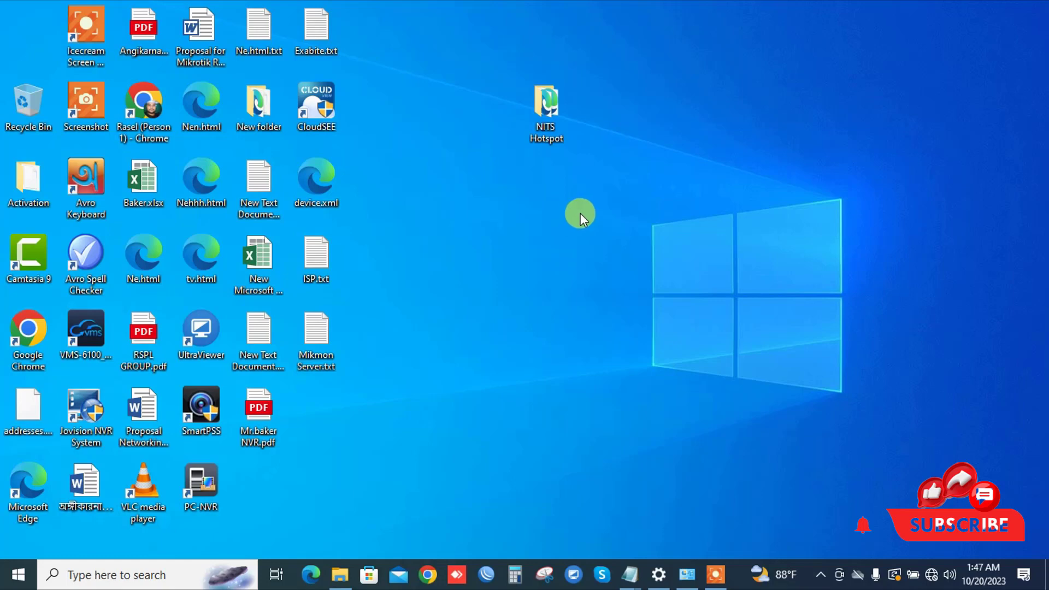
# Step: Refresh the desktop twice, briefly selecting and deselecting the NITS Hotspot folder
pyautogui.rightClick(590, 215)
pyautogui.click(622, 260)
pyautogui.click(546, 131)
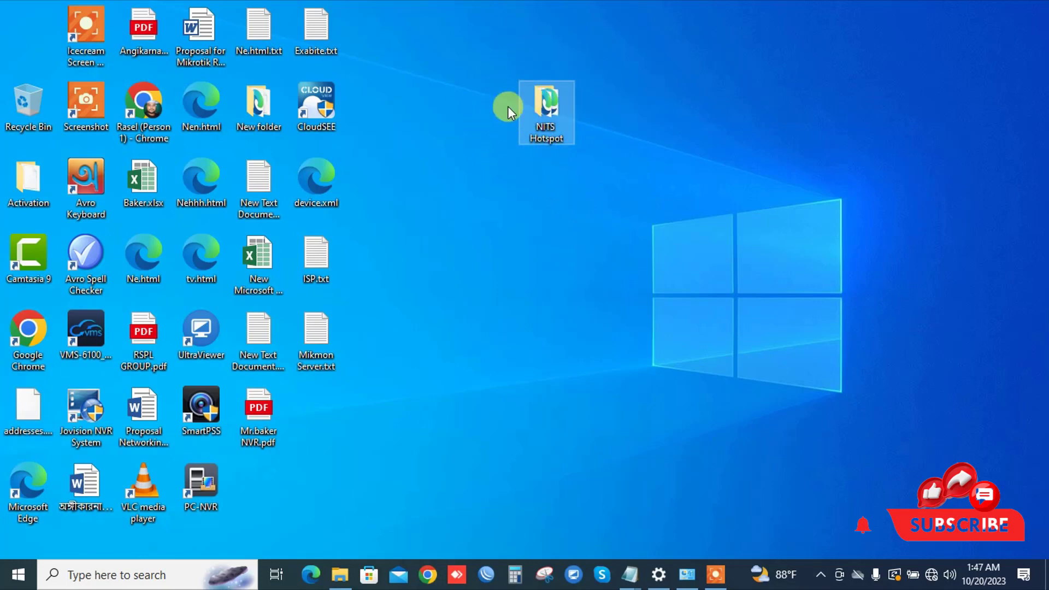
pyautogui.moveTo(556, 139)
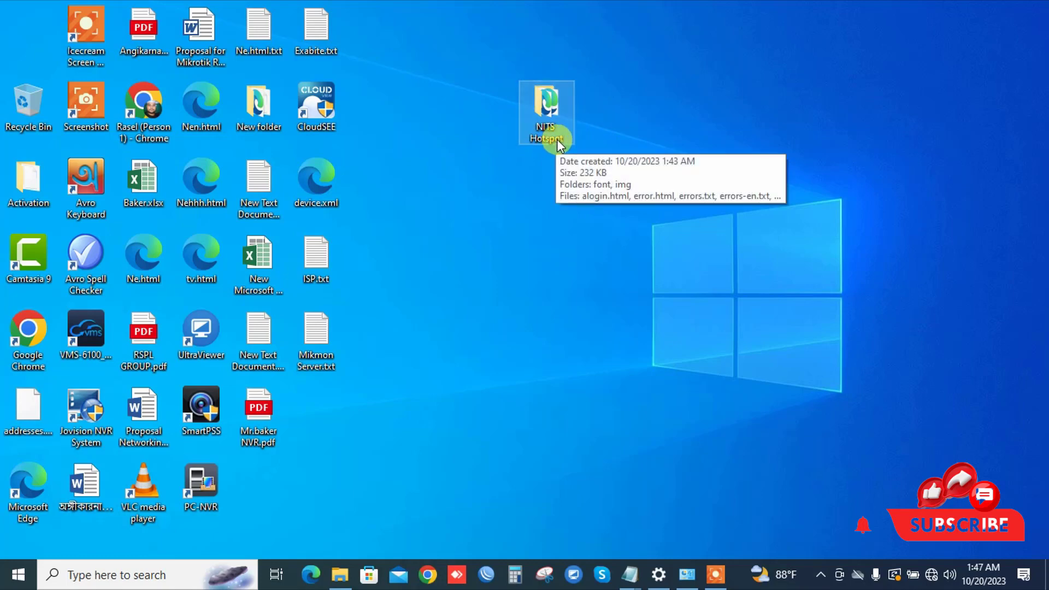
pyautogui.click(540, 218)
pyautogui.rightClick(518, 185)
pyautogui.click(564, 227)
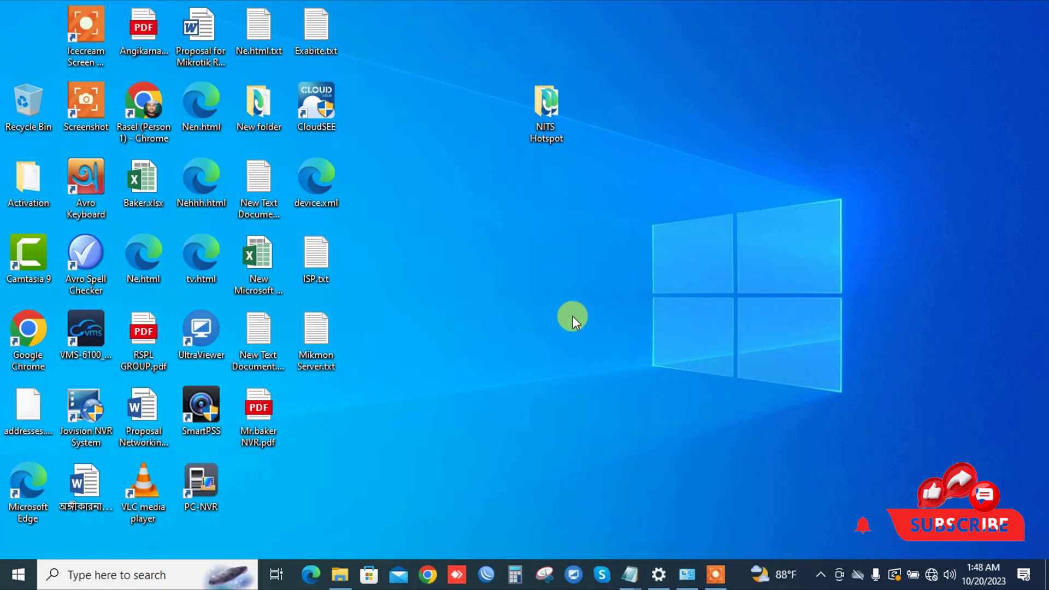
# Step: Connect to the NITS Hotspot Zone Wi-Fi network from the taskbar network list
pyautogui.click(931, 573)
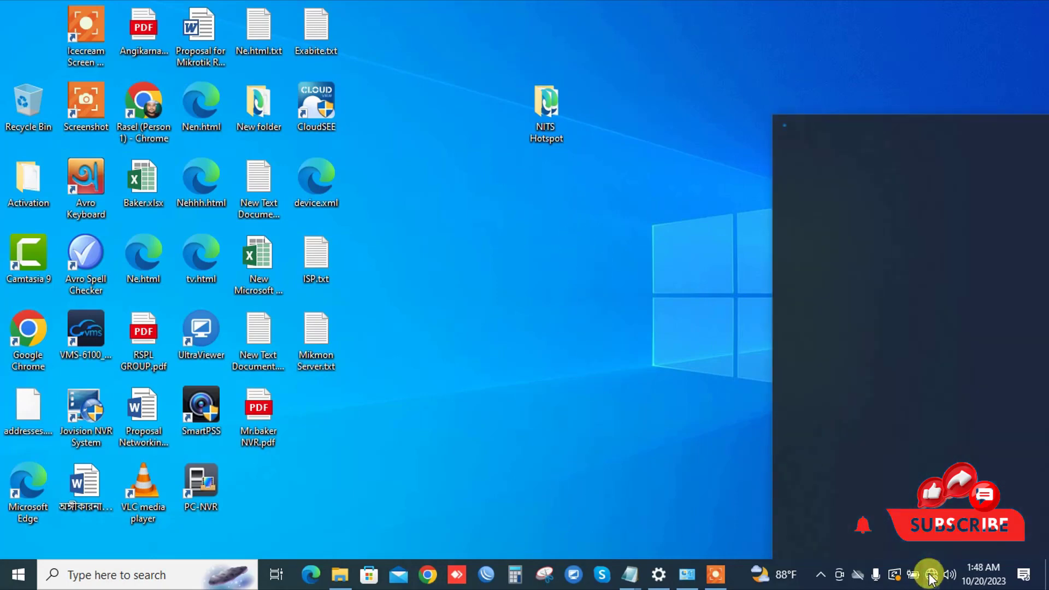
pyautogui.click(894, 284)
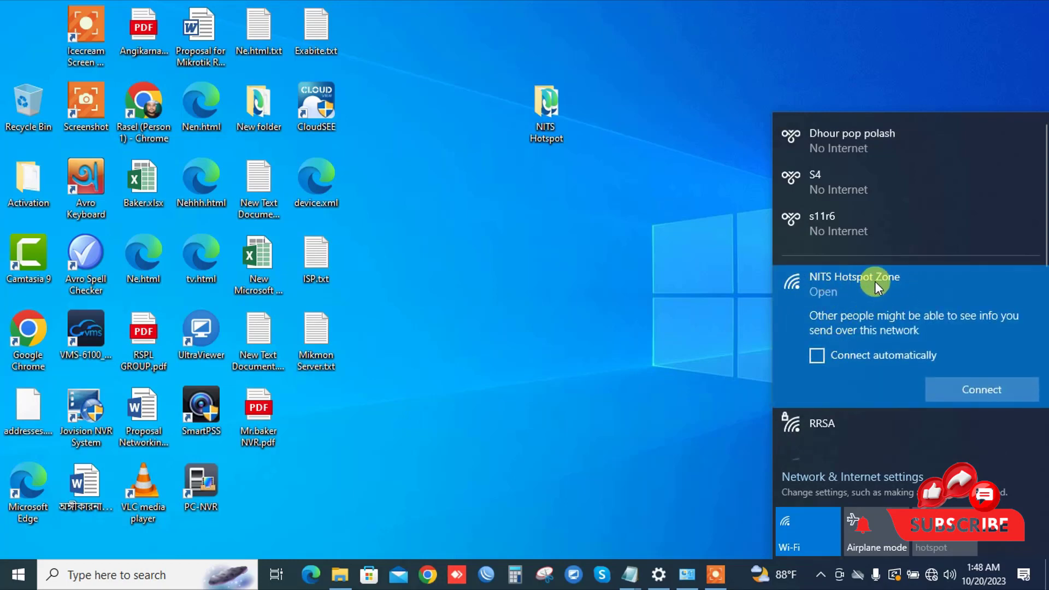
pyautogui.click(991, 388)
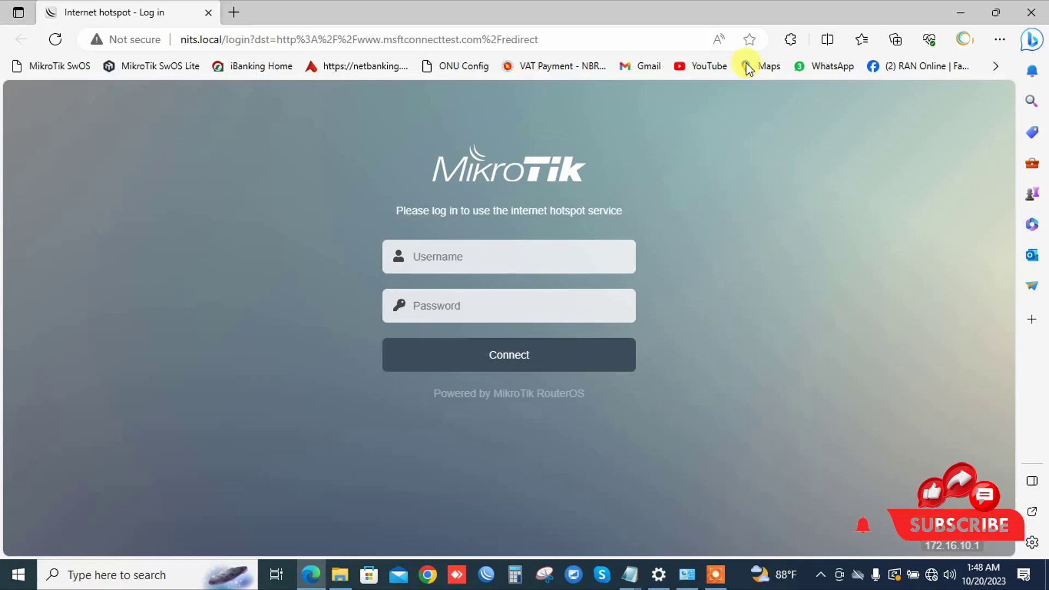
# Step: Close the Edge window showing the default MikroTik hotspot login page
pyautogui.click(1031, 12)
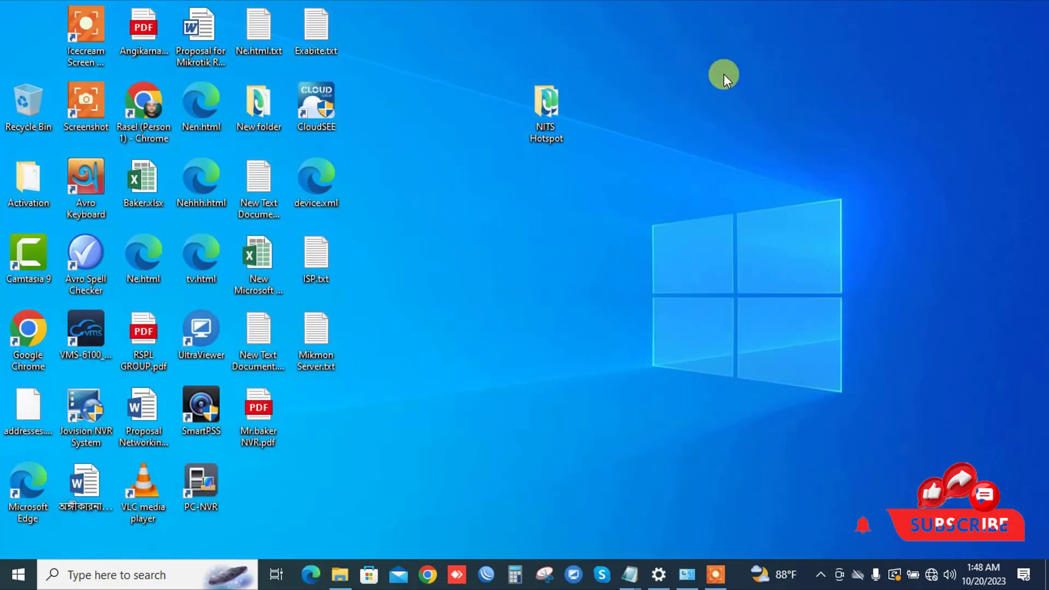
# Step: Open the NITS Hotspot folder, then its img subfolder, and select bg.jpg
pyautogui.click(563, 107)
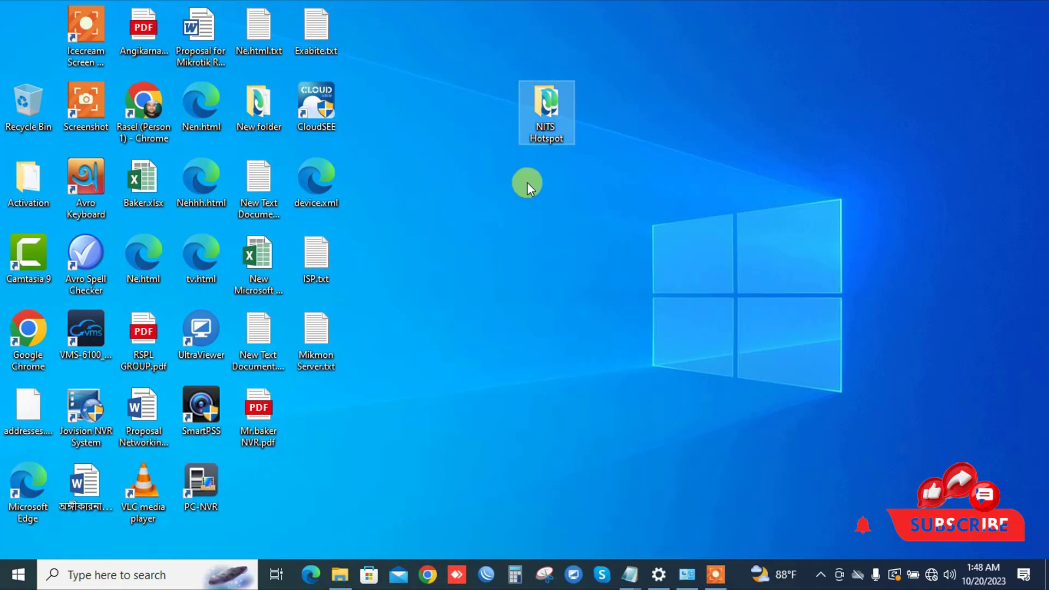
pyautogui.doubleClick(559, 105)
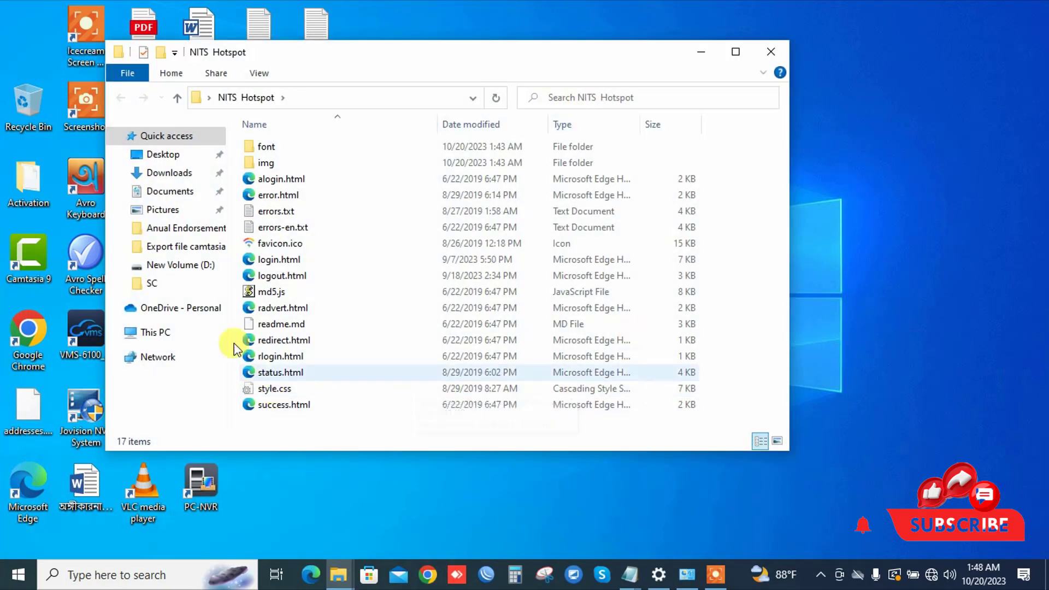
pyautogui.doubleClick(255, 160)
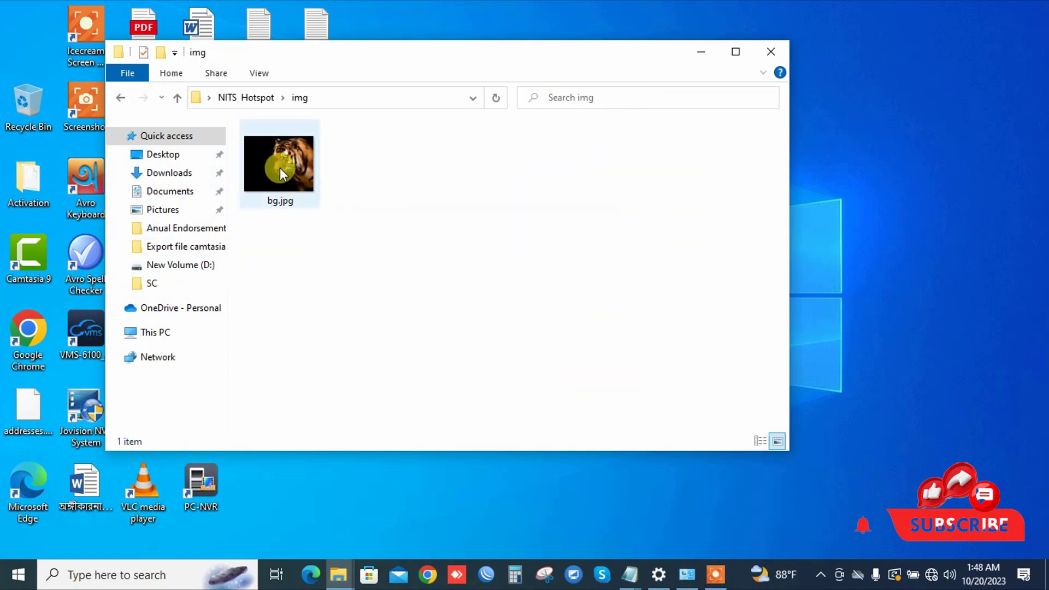
pyautogui.click(280, 167)
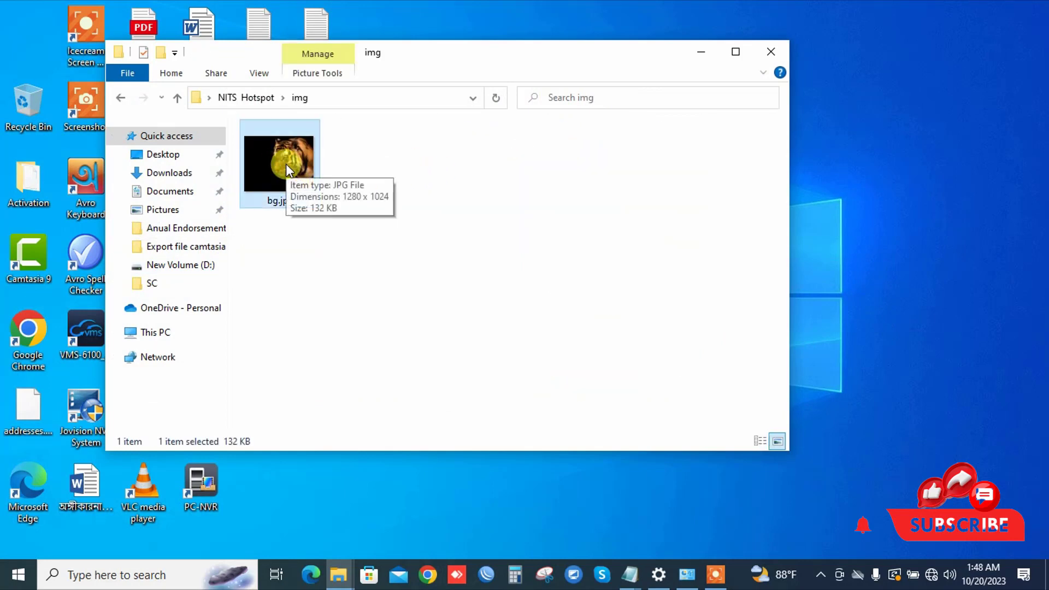
pyautogui.click(273, 201)
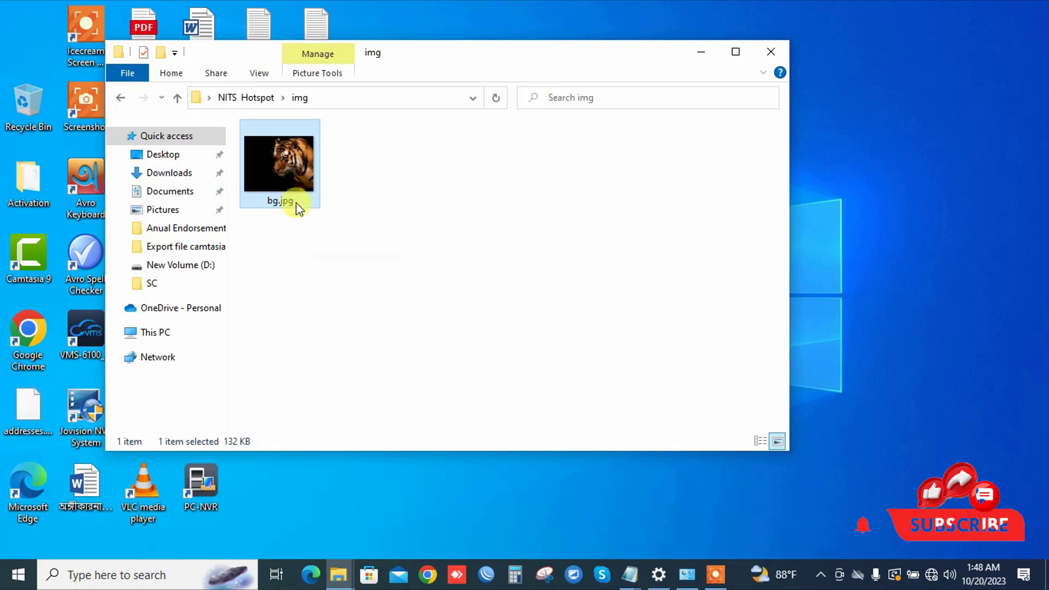
# Step: Check bg.jpg's file properties and refresh the img folder contents
pyautogui.rightClick(276, 178)
pyautogui.click(325, 546)
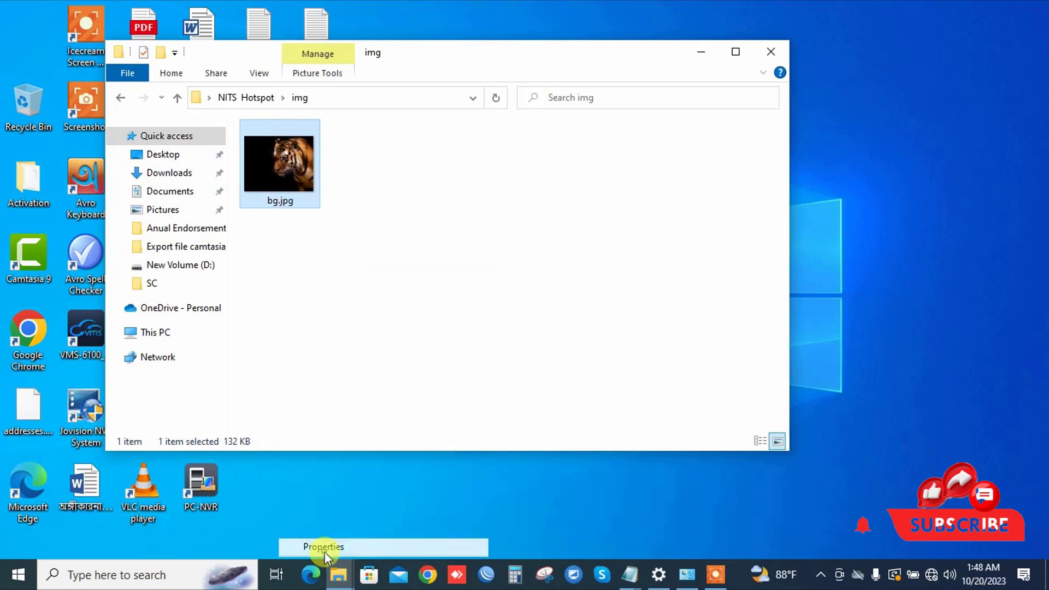
pyautogui.click(549, 170)
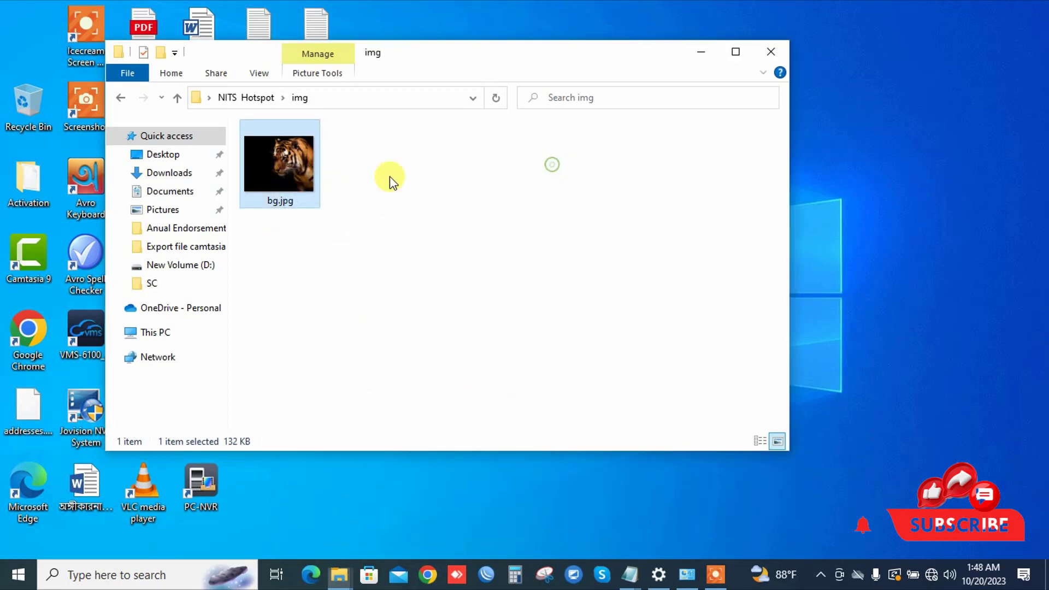
pyautogui.moveTo(301, 168)
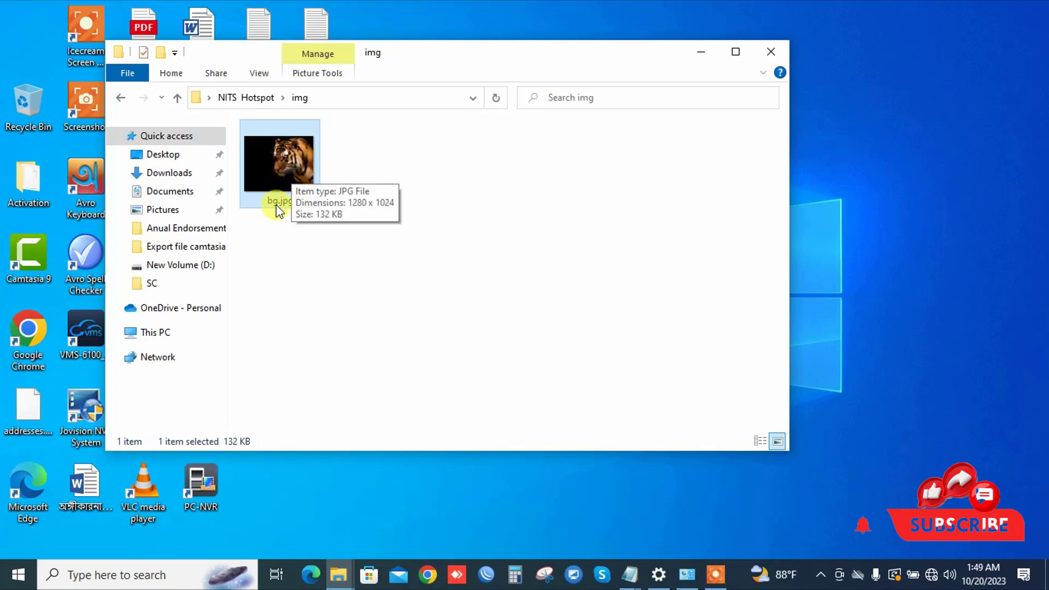
pyautogui.rightClick(445, 171)
pyautogui.click(481, 241)
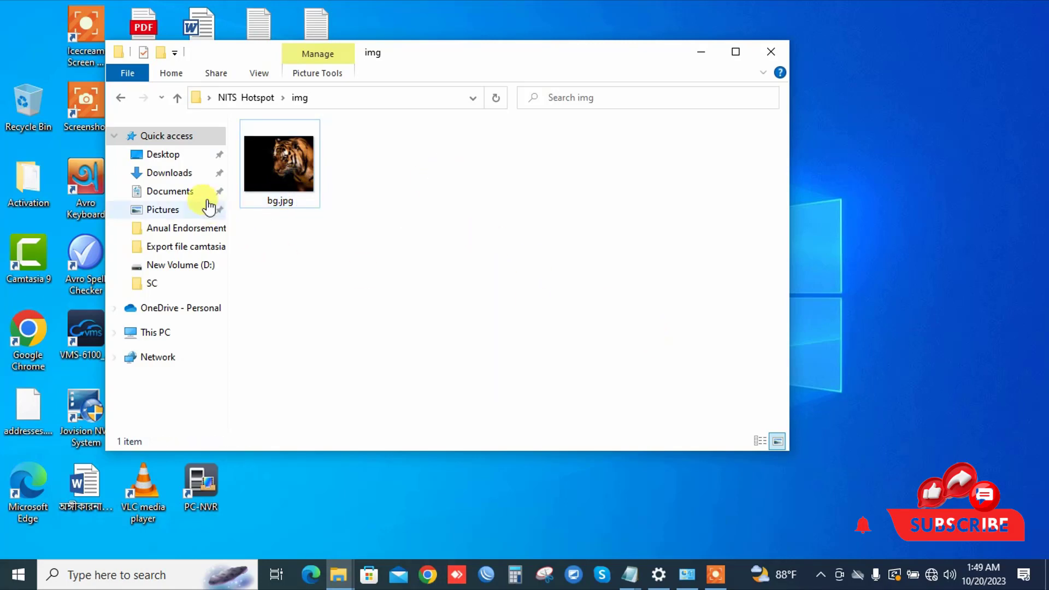
pyautogui.click(282, 166)
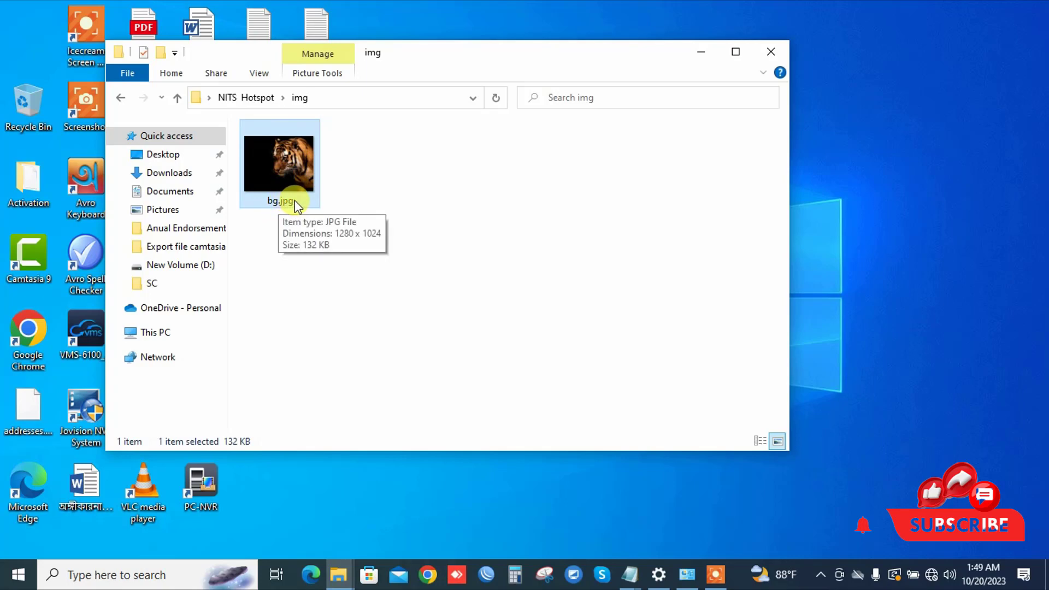
# Step: Return to the NITS Hotspot folder and open login.html in the browser
pyautogui.click(121, 98)
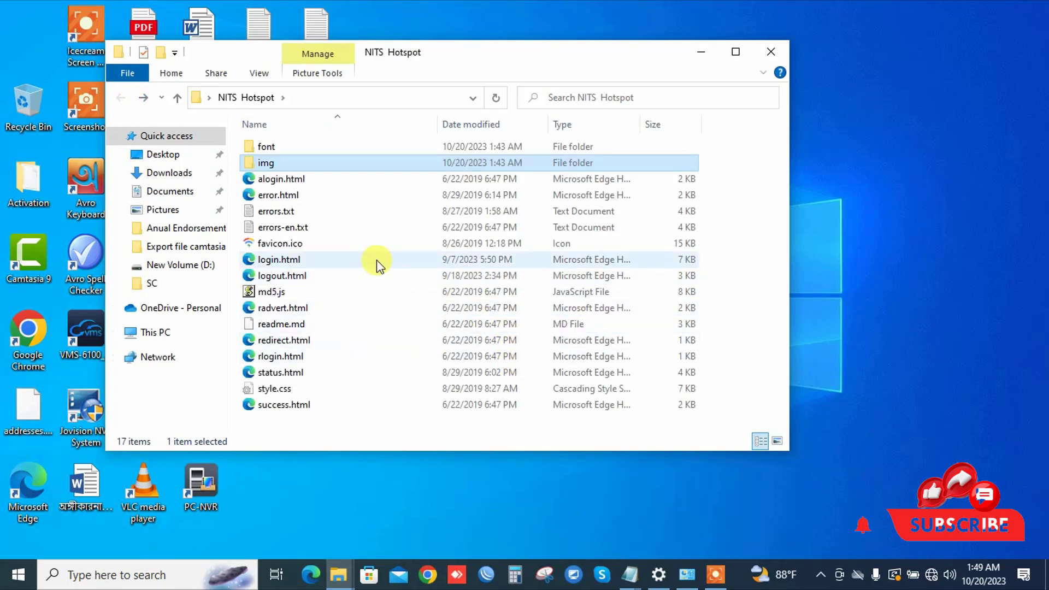
pyautogui.click(282, 261)
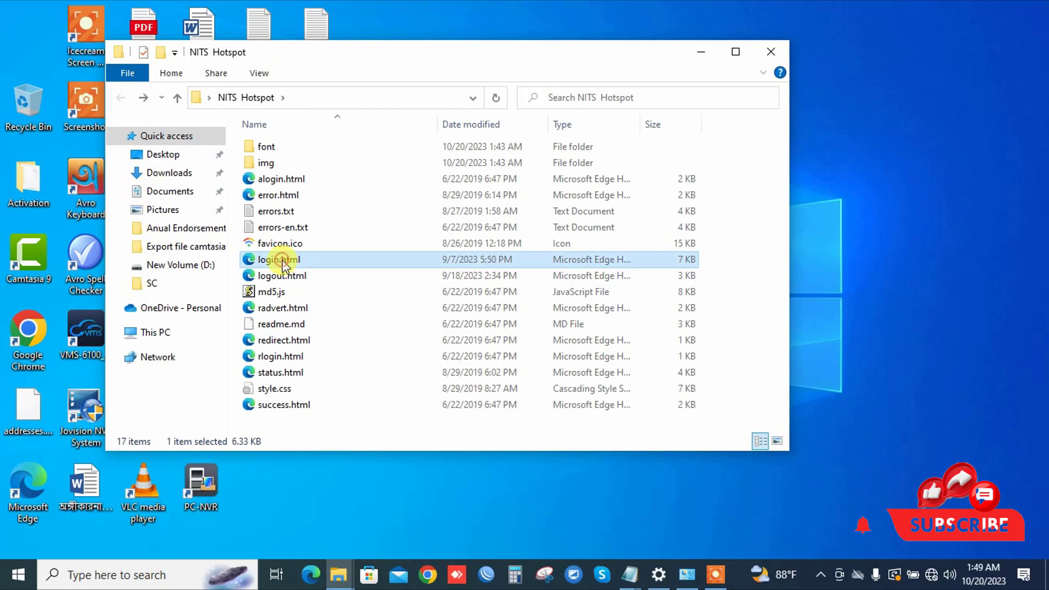
pyautogui.rightClick(282, 260)
pyautogui.click(323, 214)
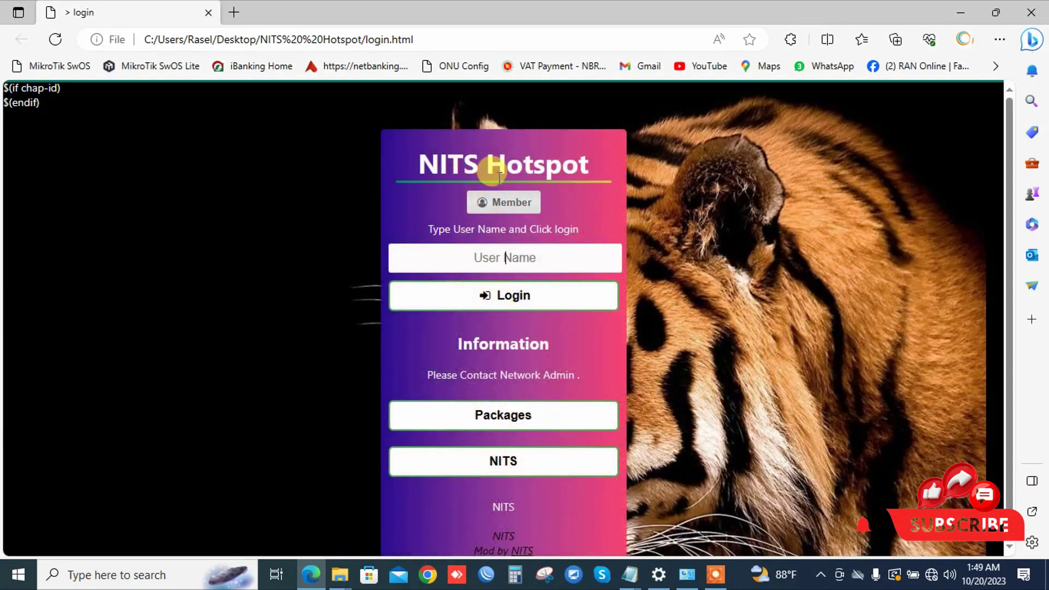
# Step: Switch the login preview to the Member form and focus its password field
pyautogui.scroll(-1, 516, 267)
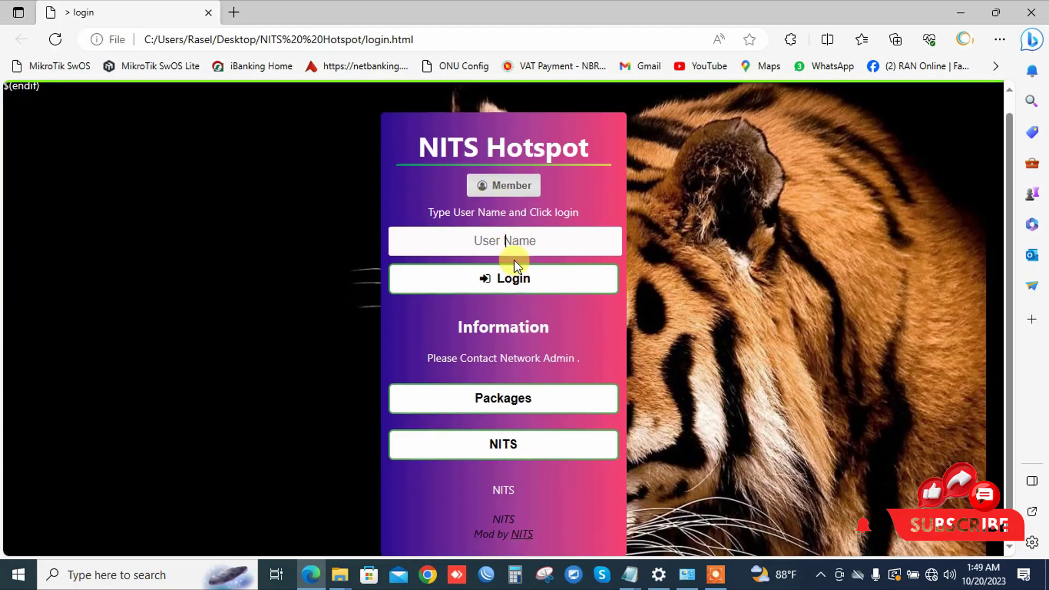
pyautogui.click(504, 188)
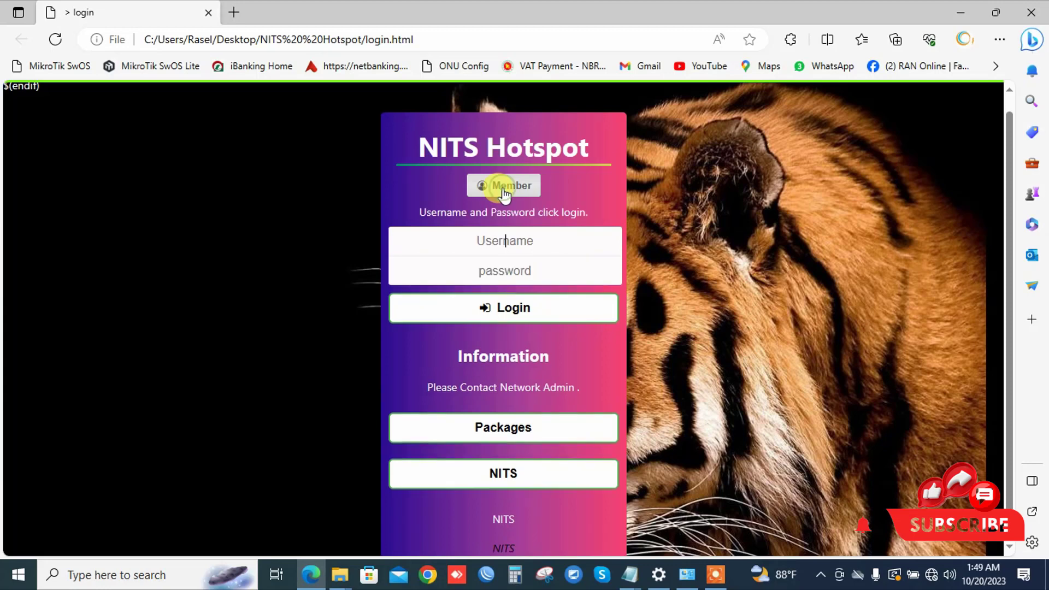
pyautogui.click(520, 269)
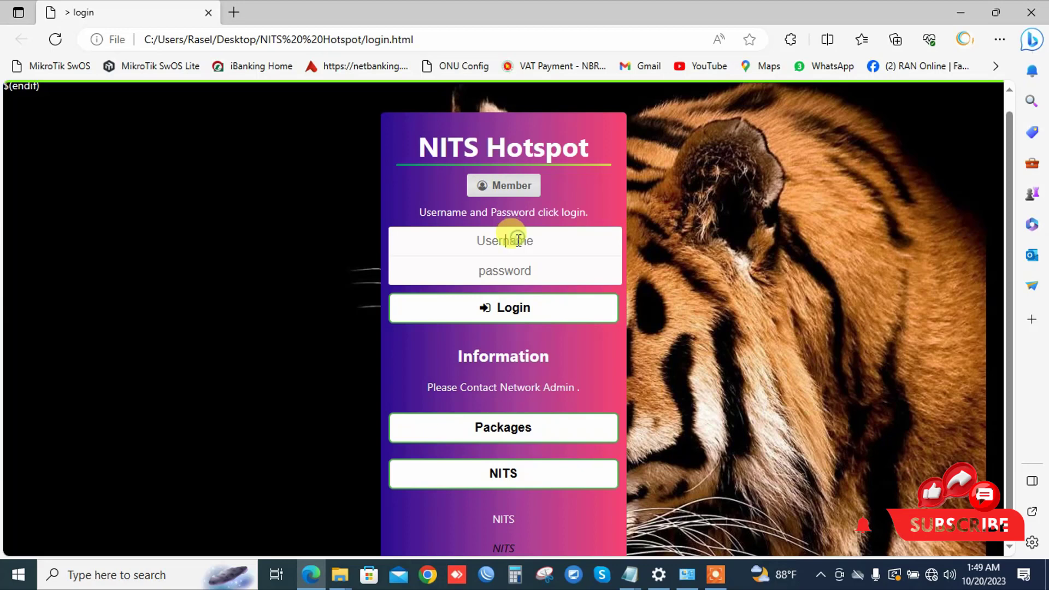
pyautogui.scroll(-1, 588, 327)
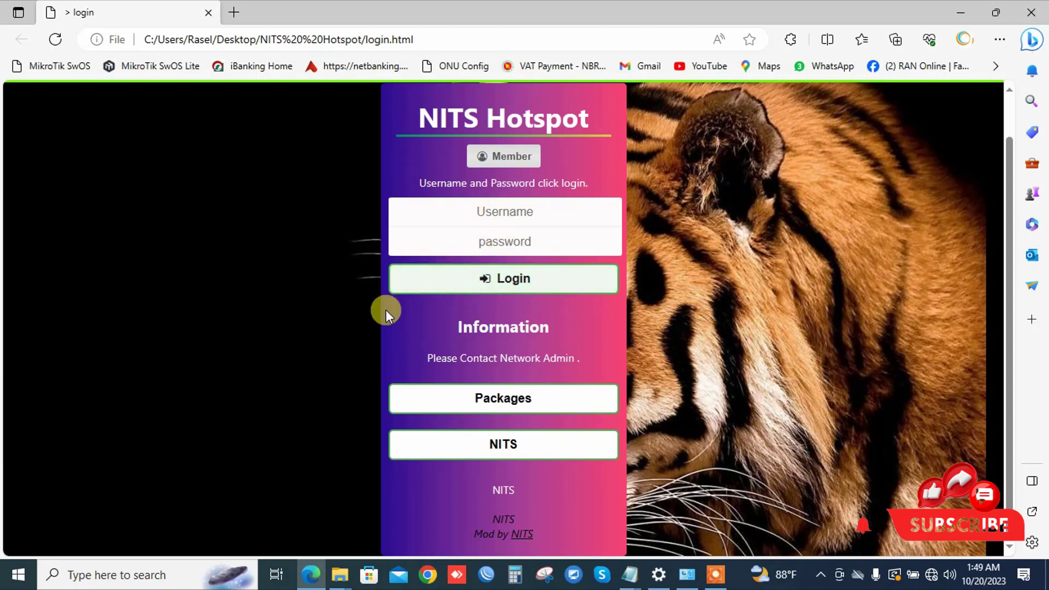
pyautogui.click(583, 239)
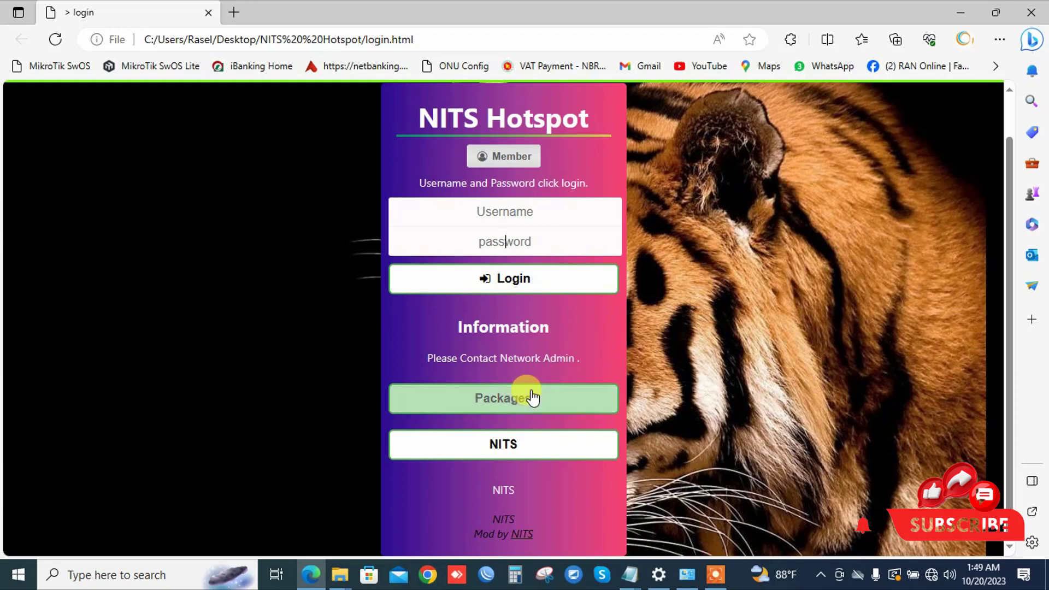
# Step: Preview the packages pricing table and review the Information, contact and title text
pyautogui.click(501, 398)
pyautogui.scroll(-2, 501, 398)
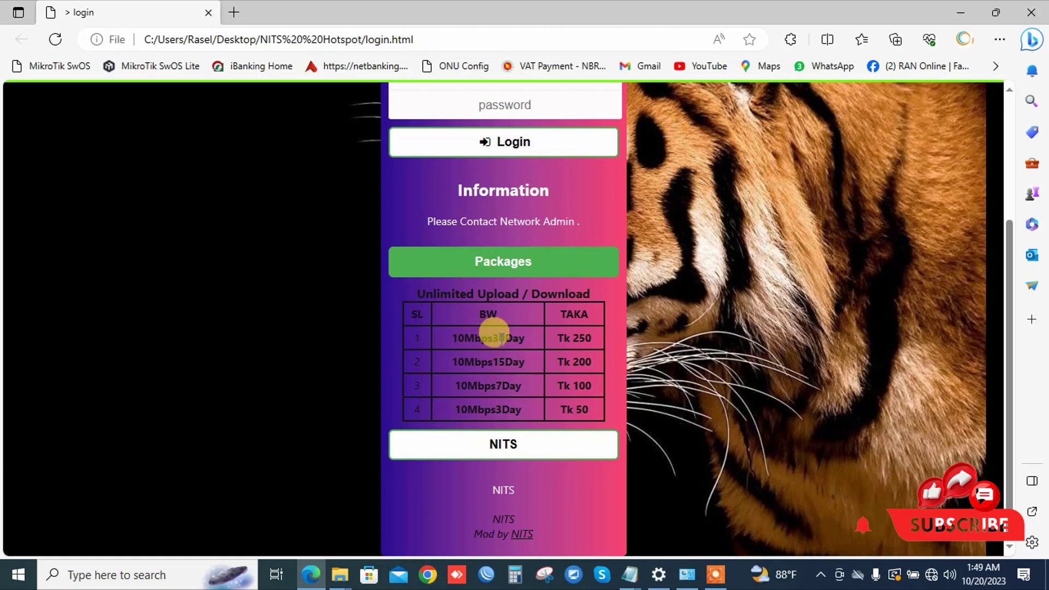
pyautogui.click(524, 261)
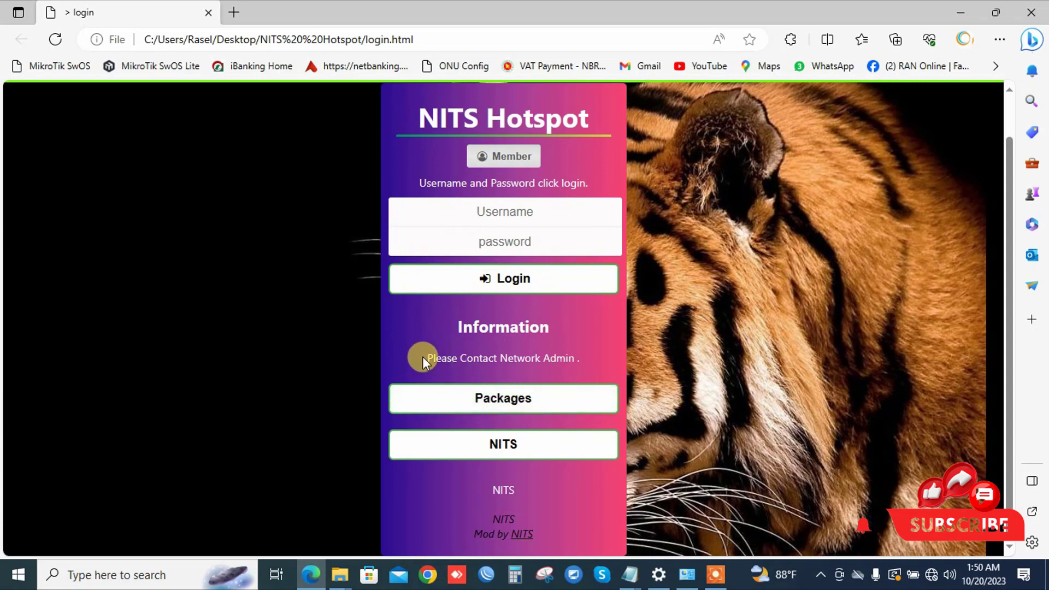
pyautogui.moveTo(457, 332); pyautogui.dragTo(566, 325)
pyautogui.moveTo(429, 361)
pyautogui.mouseDown()
pyautogui.moveTo(584, 360)
pyautogui.moveTo(515, 342)
pyautogui.moveTo(417, 351)
pyautogui.mouseUp()
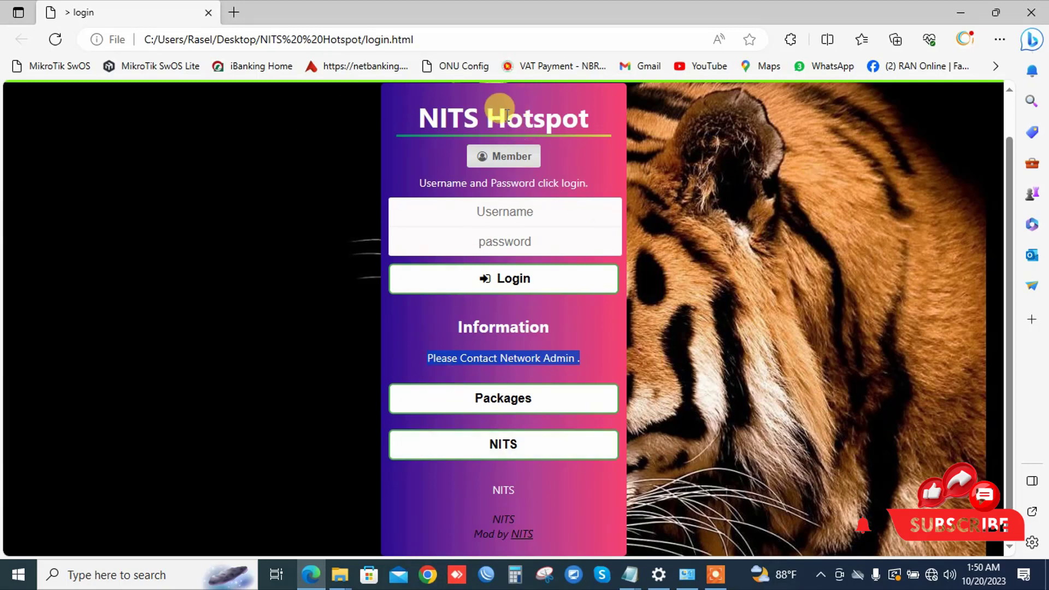
pyautogui.moveTo(418, 112); pyautogui.dragTo(618, 118)
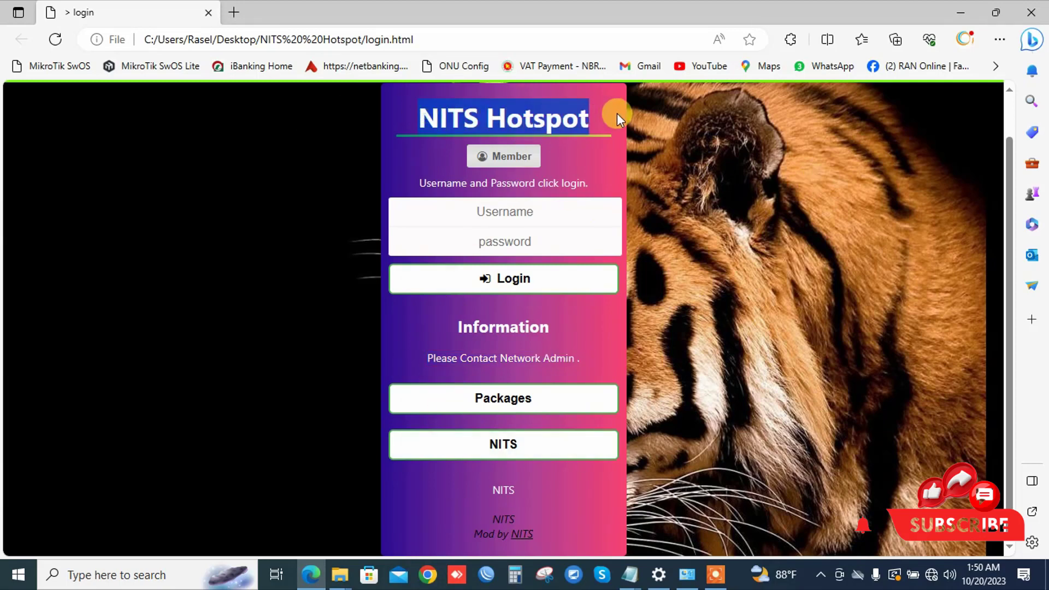
pyautogui.click(506, 158)
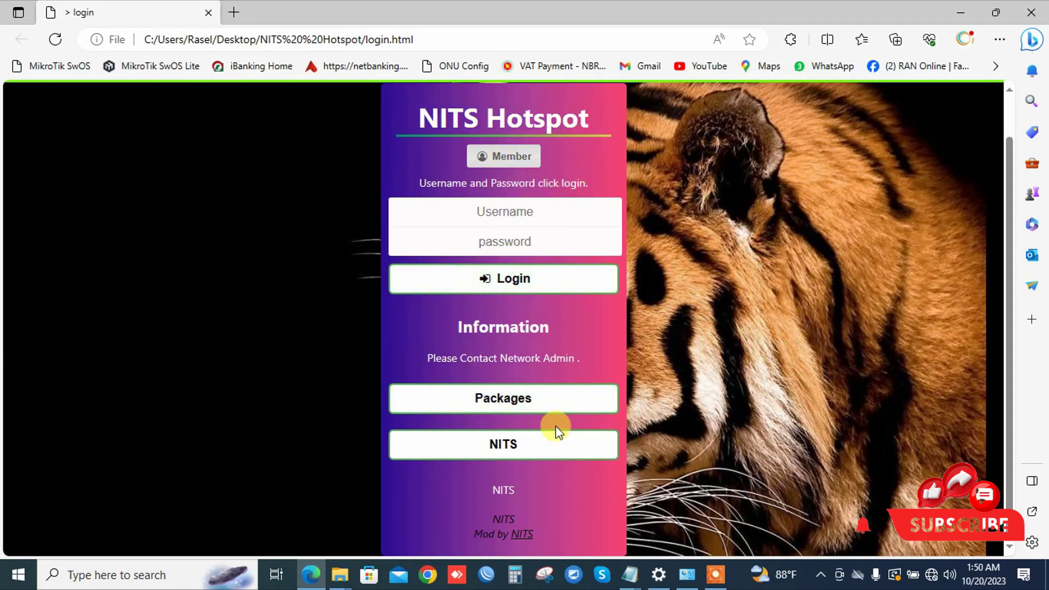
pyautogui.moveTo(429, 356); pyautogui.dragTo(595, 355)
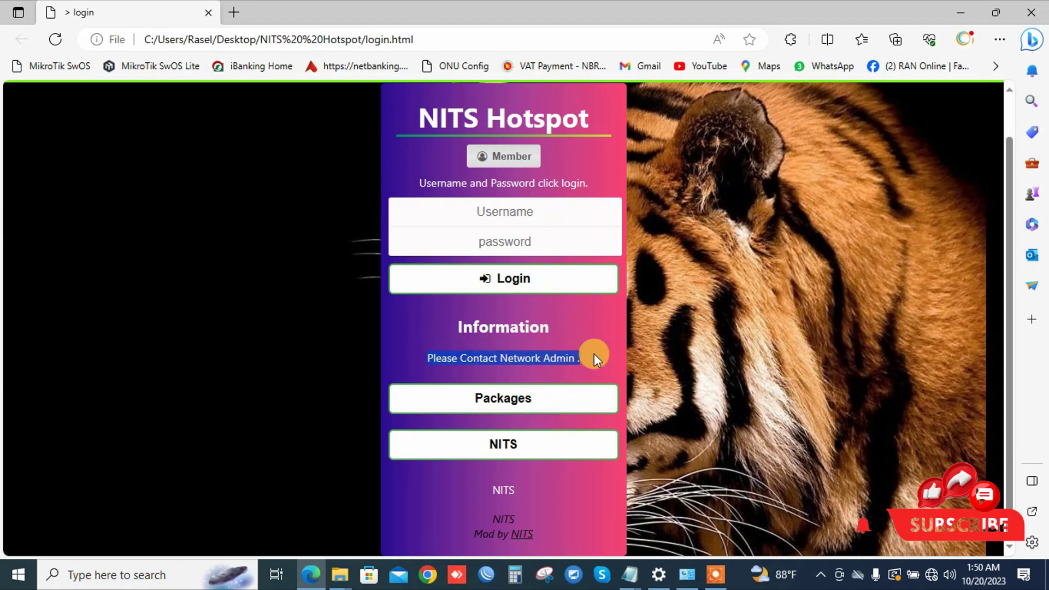
# Step: Expand the NITS panel and inspect the listed support phone numbers
pyautogui.click(516, 452)
pyautogui.scroll(-1, 503, 446)
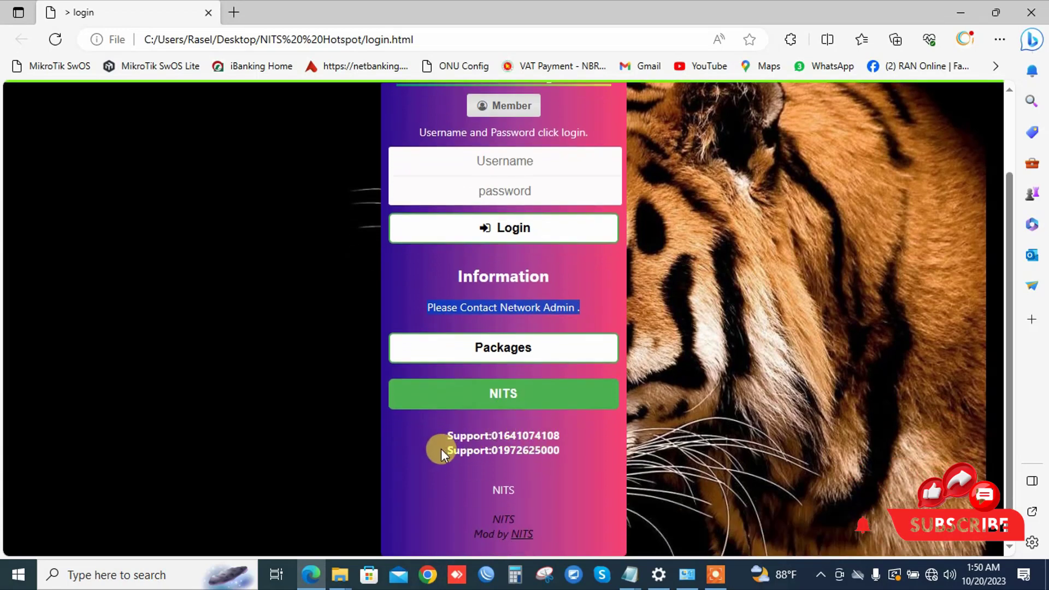
pyautogui.moveTo(443, 437); pyautogui.dragTo(562, 440)
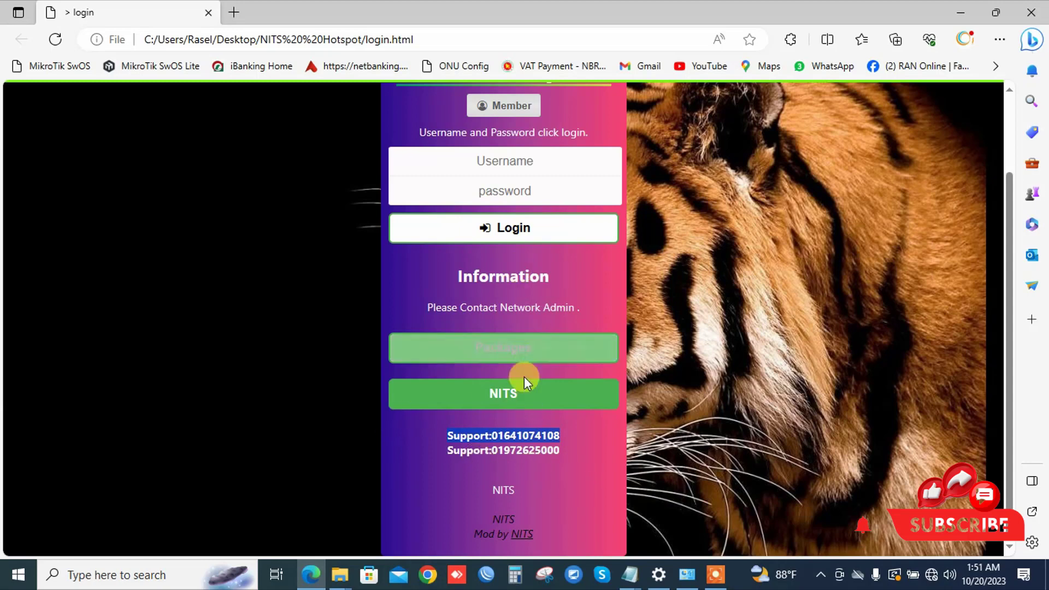
pyautogui.scroll(1, 534, 398)
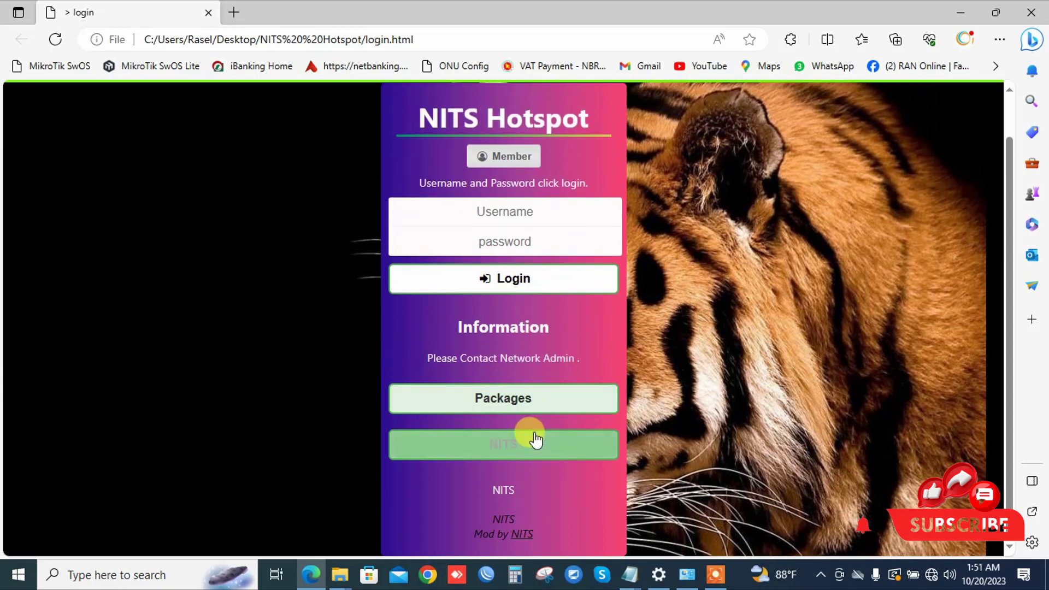
pyautogui.scroll(-1, 534, 438)
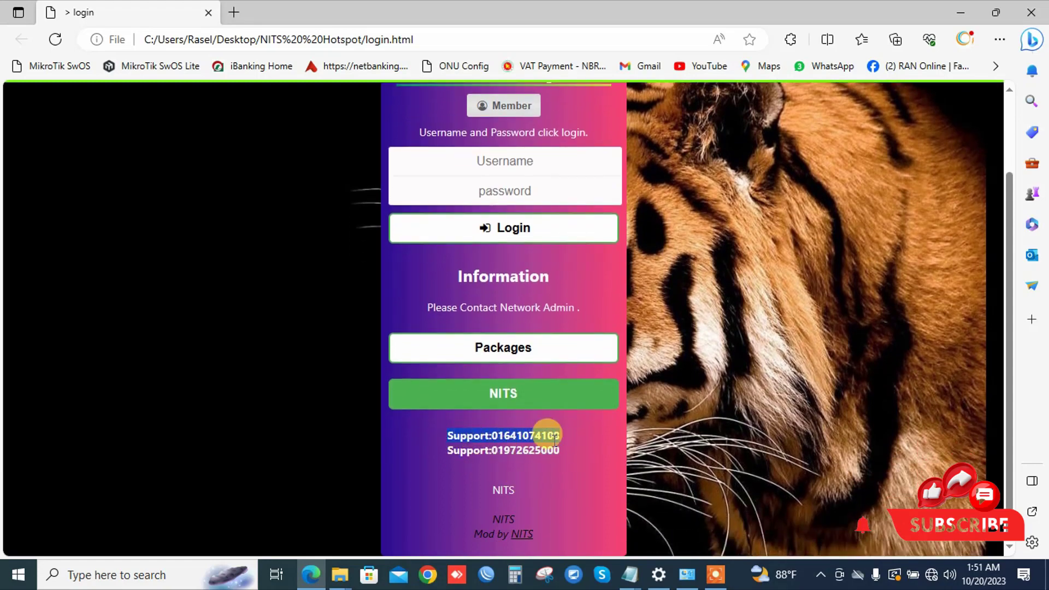
pyautogui.scroll(2, 562, 257)
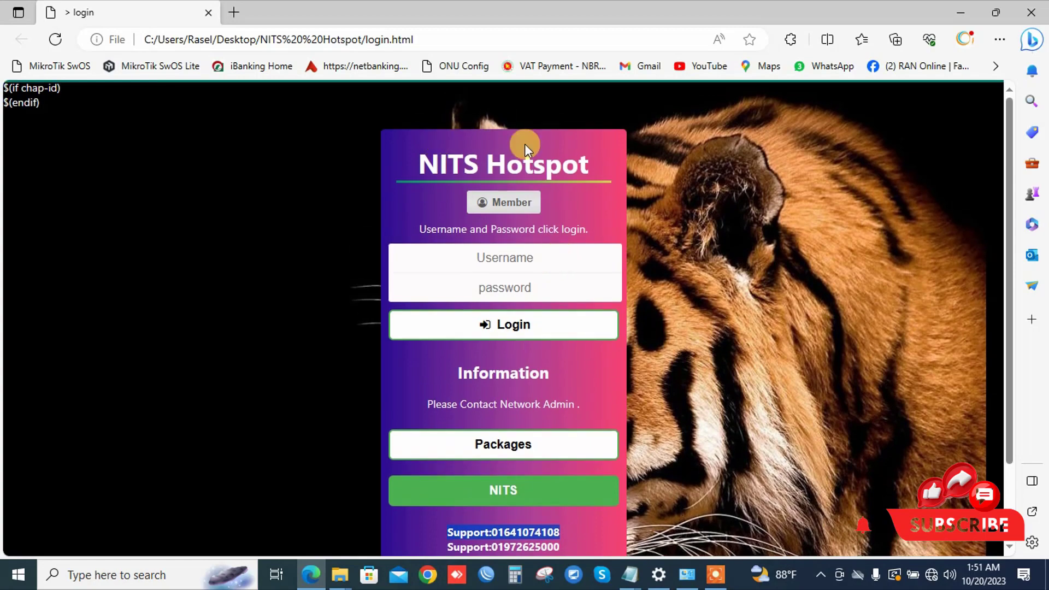
pyautogui.scroll(-2, 601, 440)
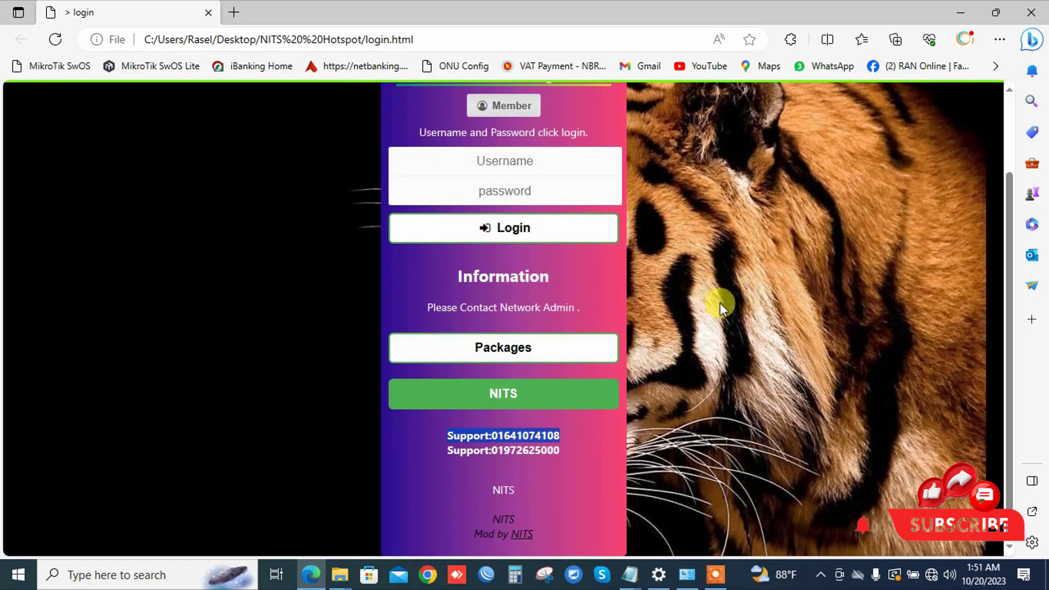
pyautogui.scroll(2, 562, 344)
pyautogui.scroll(-2, 541, 403)
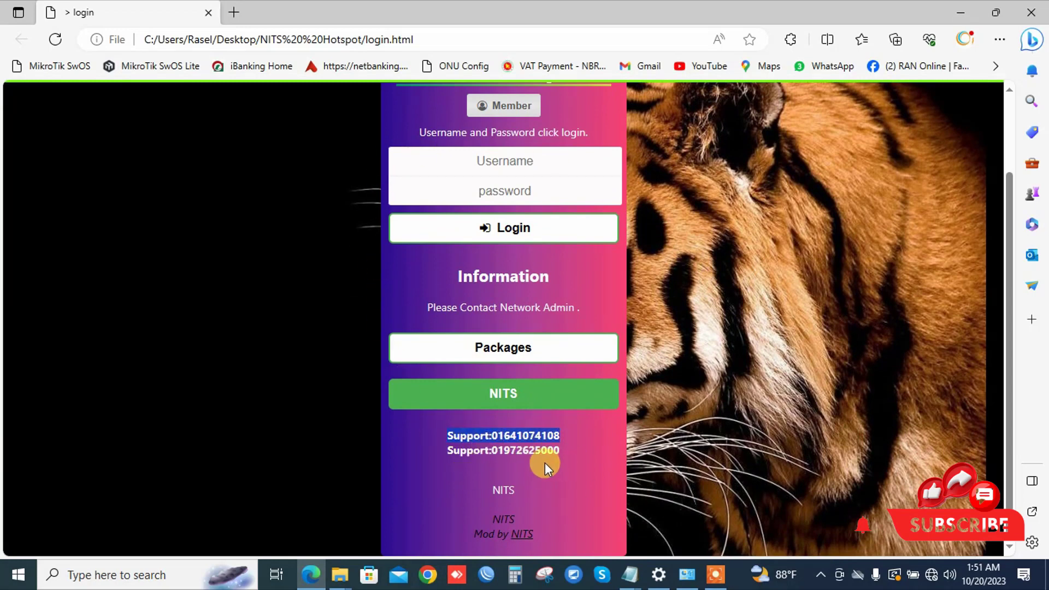
# Step: Minimize Edge and open login.html as text in Notepad
pyautogui.click(963, 10)
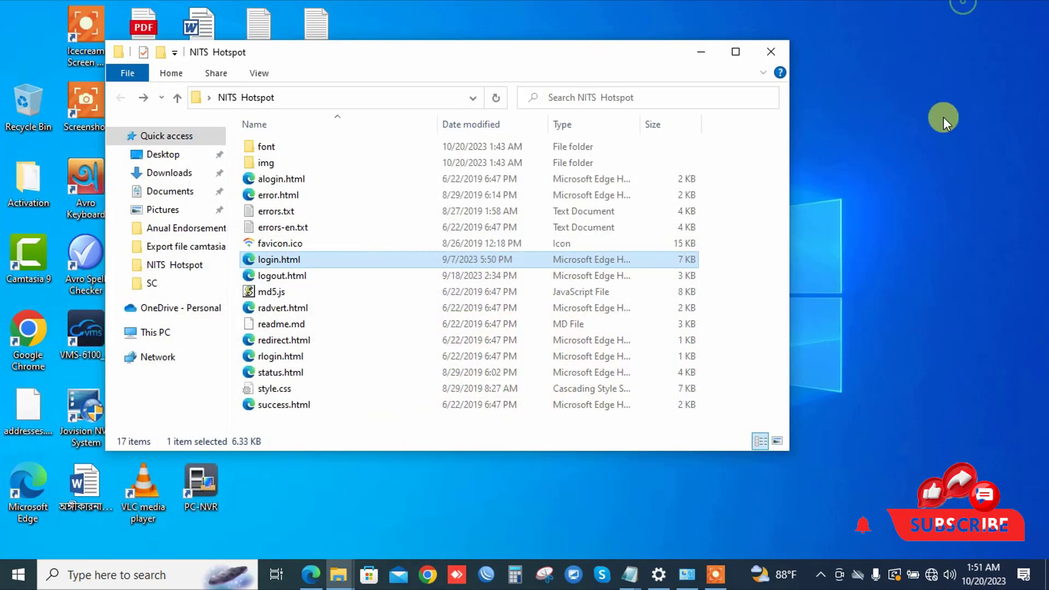
pyautogui.rightClick(286, 264)
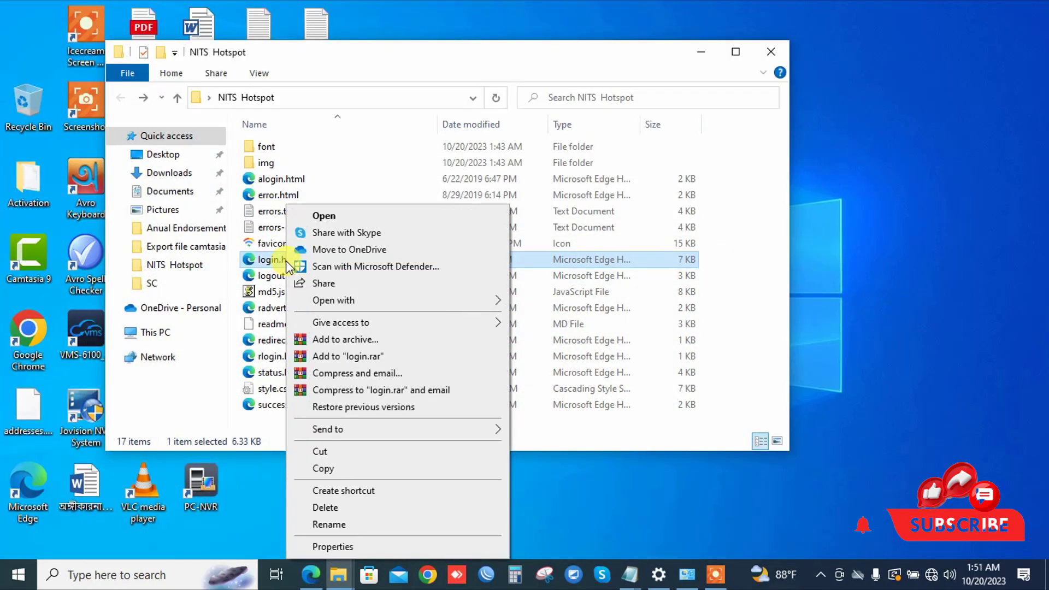
pyautogui.click(381, 297)
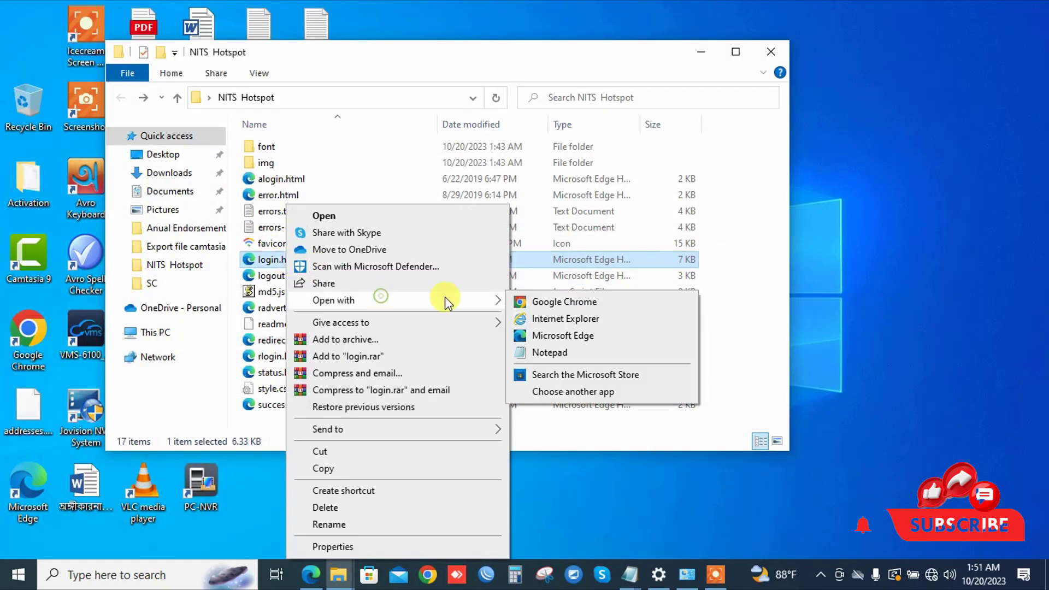
pyautogui.click(555, 352)
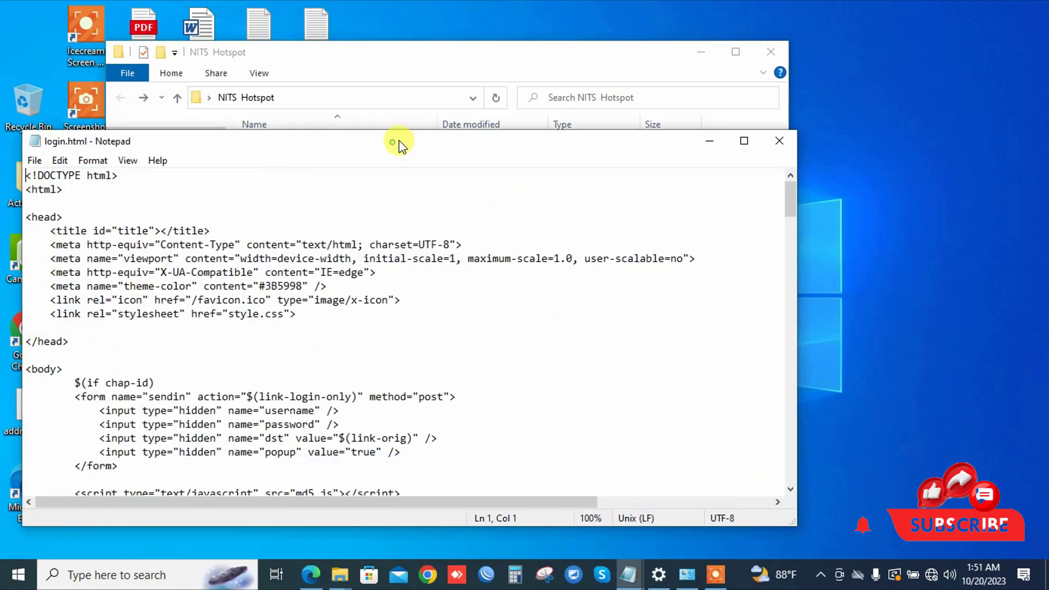
# Step: Reposition Notepad and use Find to jump to the first support phone number in the source
pyautogui.moveTo(399, 140); pyautogui.dragTo(611, 48)
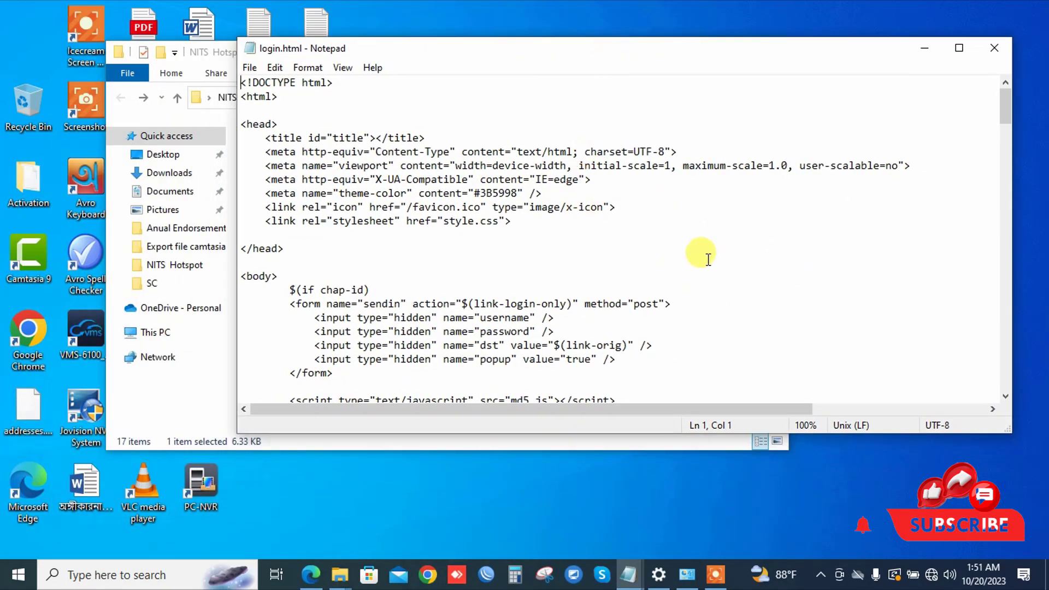
pyautogui.scroll(-1, 708, 259)
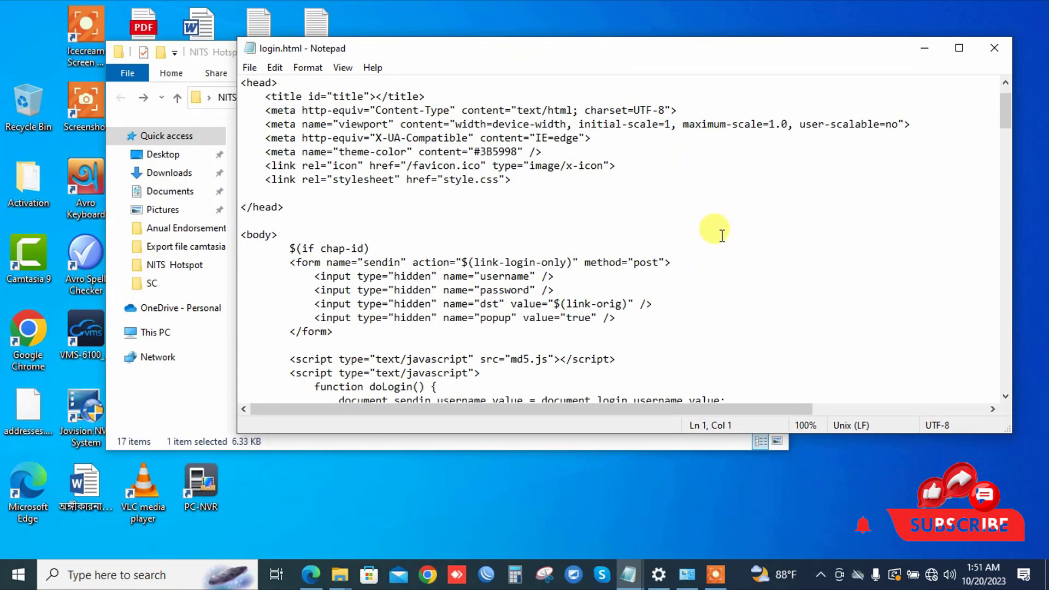
pyautogui.scroll(-3, 722, 236)
pyautogui.scroll(4, 722, 235)
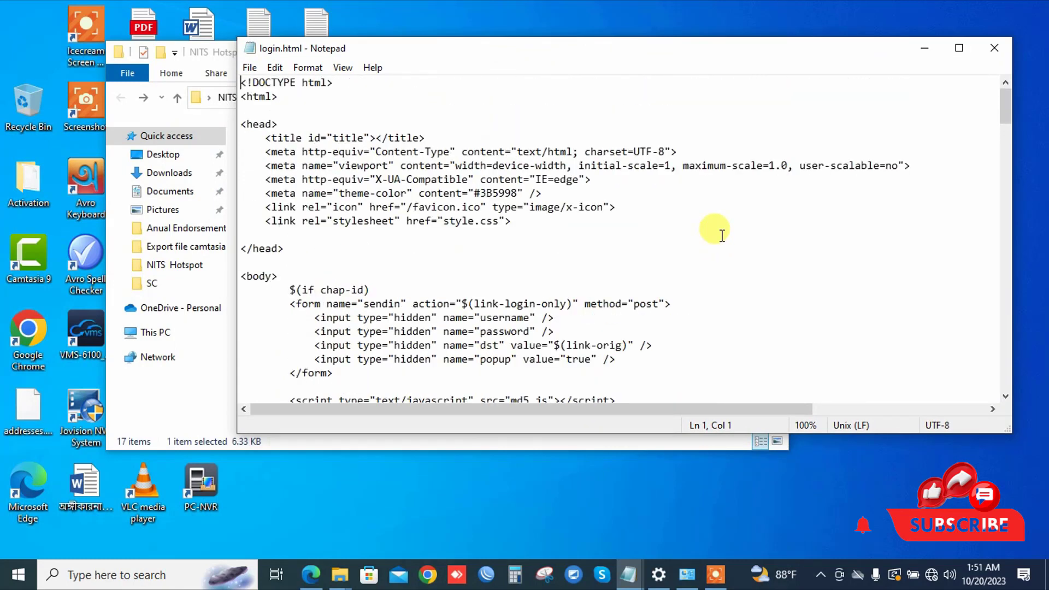
pyautogui.hotkey('ctrl', 'f')
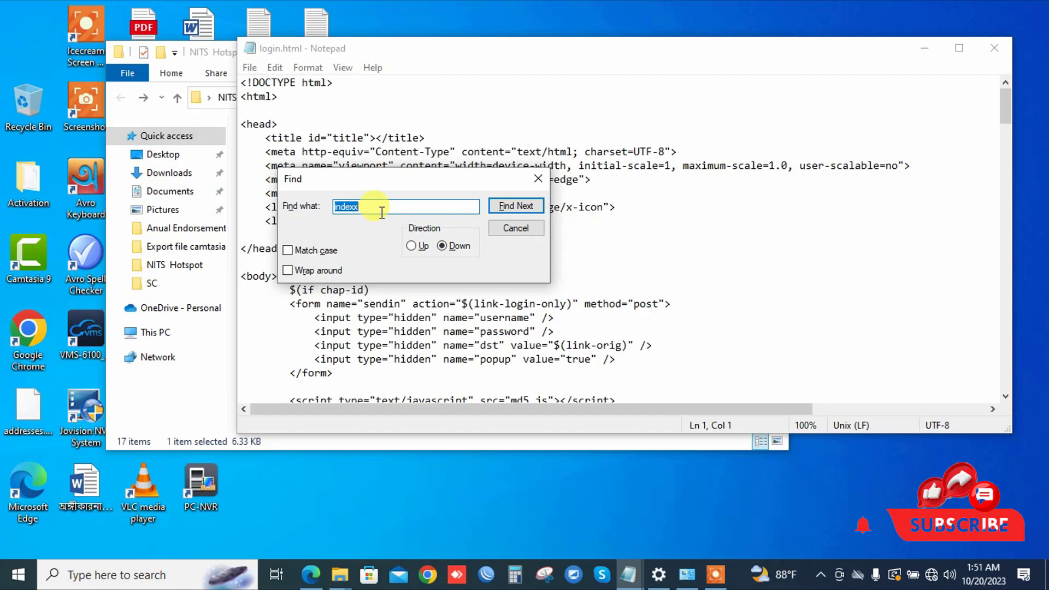
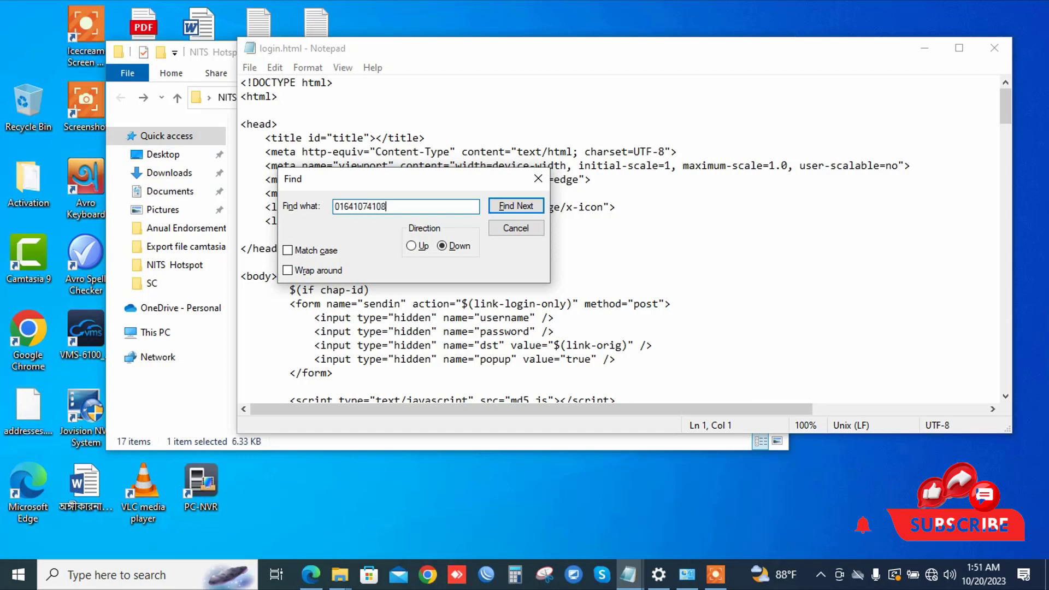
pyautogui.click(518, 208)
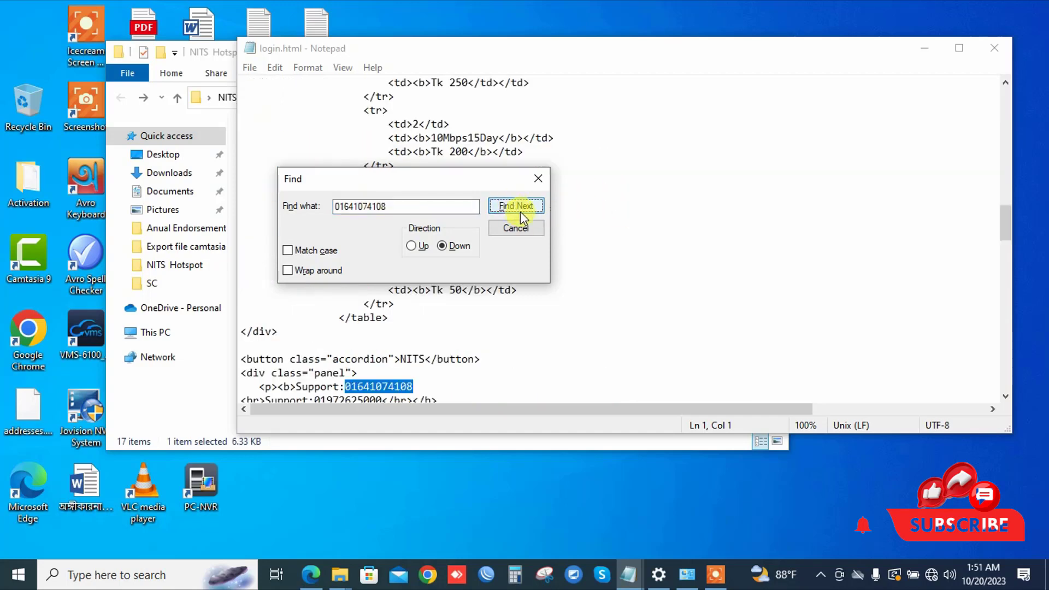
pyautogui.click(539, 179)
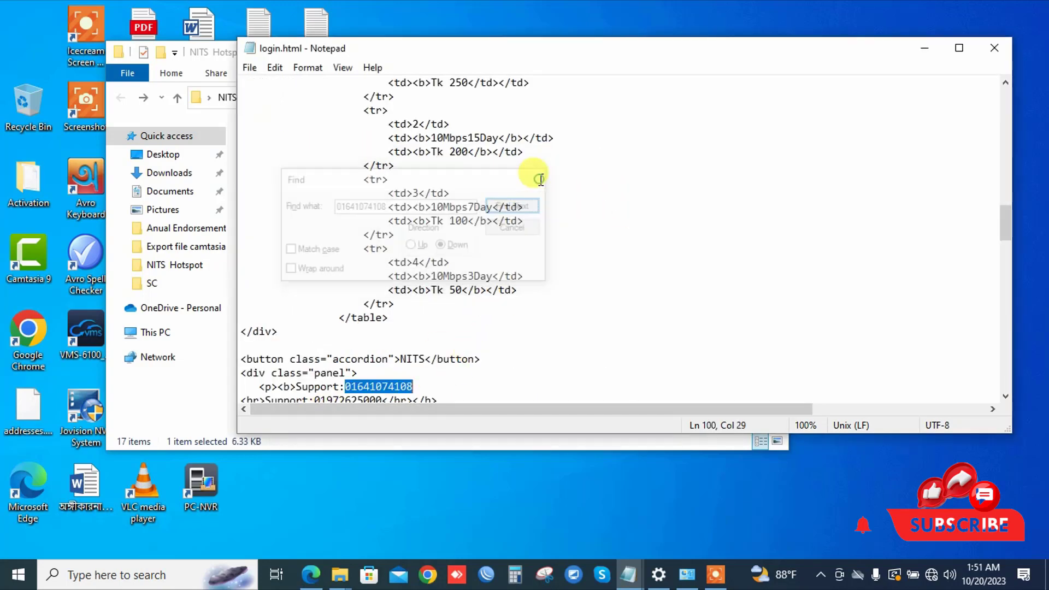
# Step: Replace the final digits of the second support phone number and save login.html
pyautogui.scroll(-3, 444, 375)
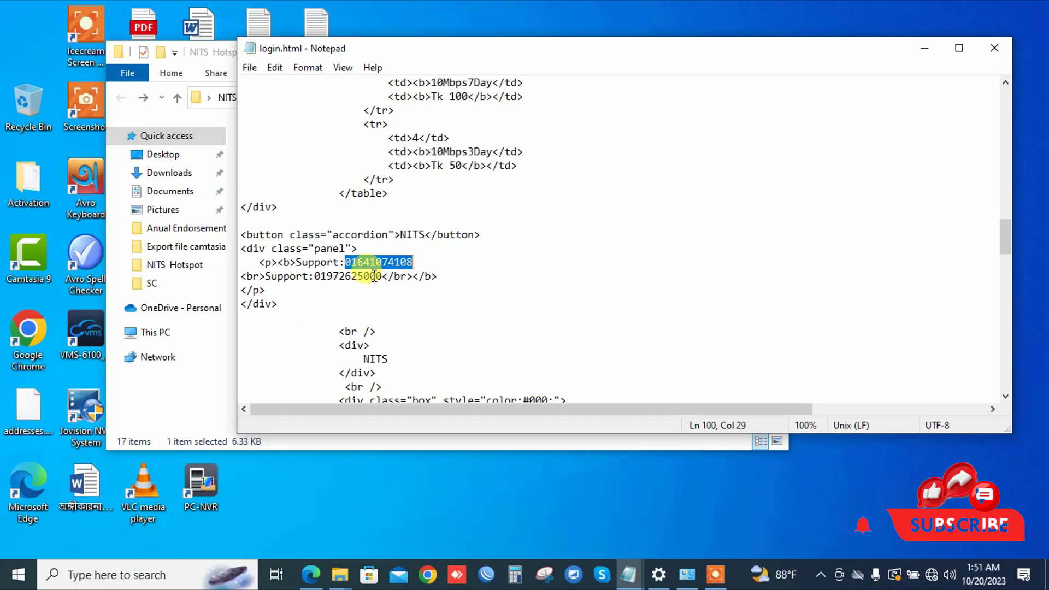
pyautogui.click(415, 263)
pyautogui.moveTo(415, 263); pyautogui.dragTo(353, 265)
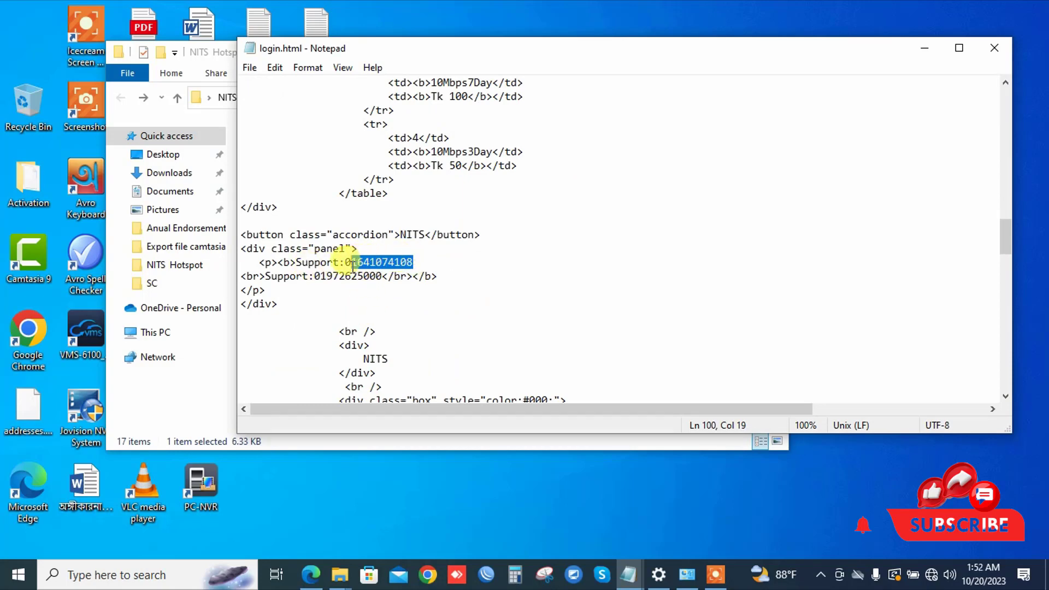
pyautogui.click(381, 277)
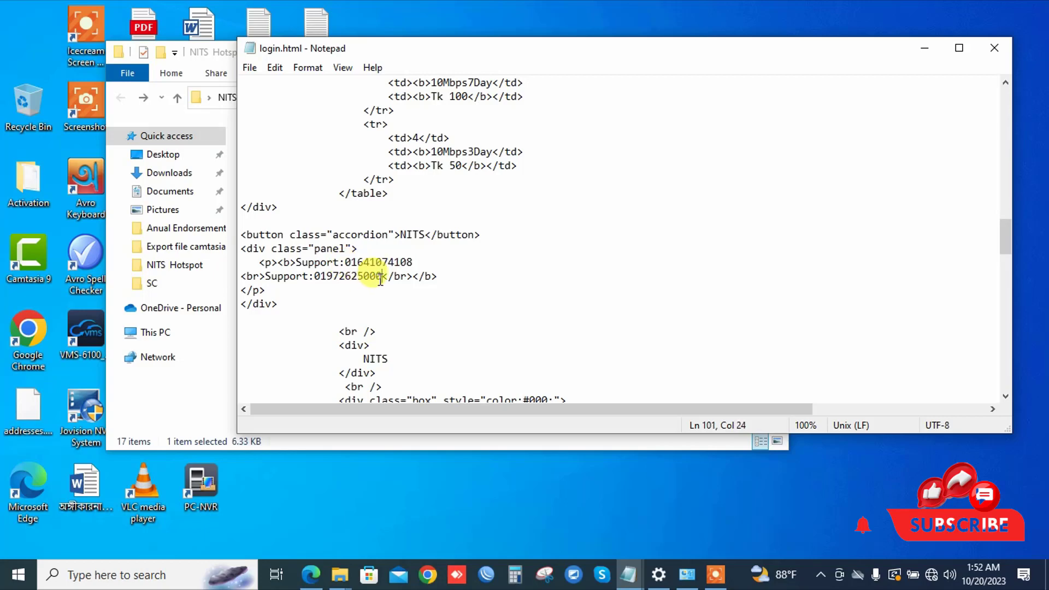
pyautogui.moveTo(382, 277); pyautogui.dragTo(372, 277)
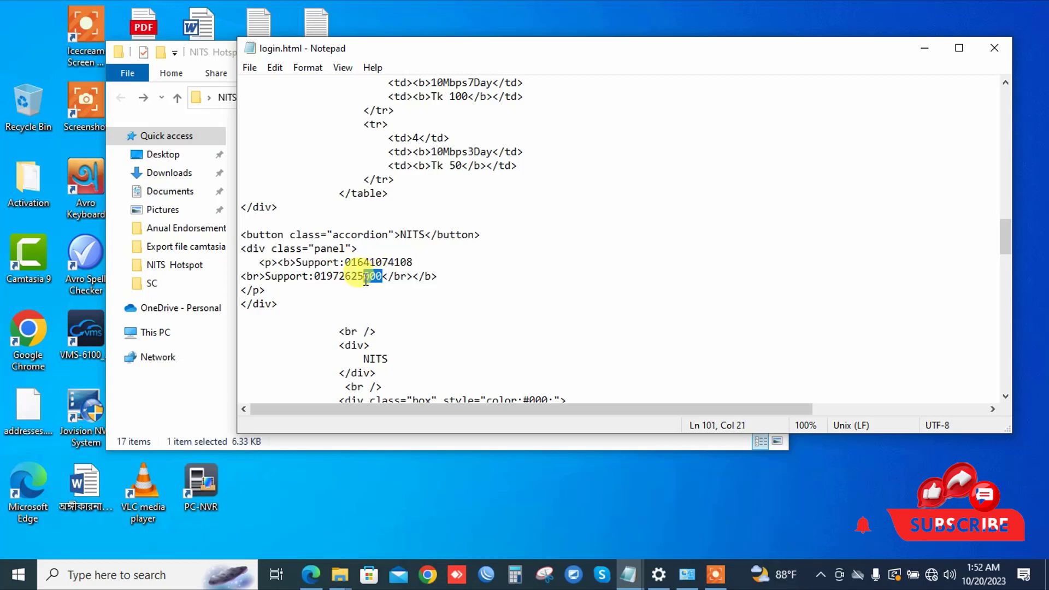
pyautogui.write('90')
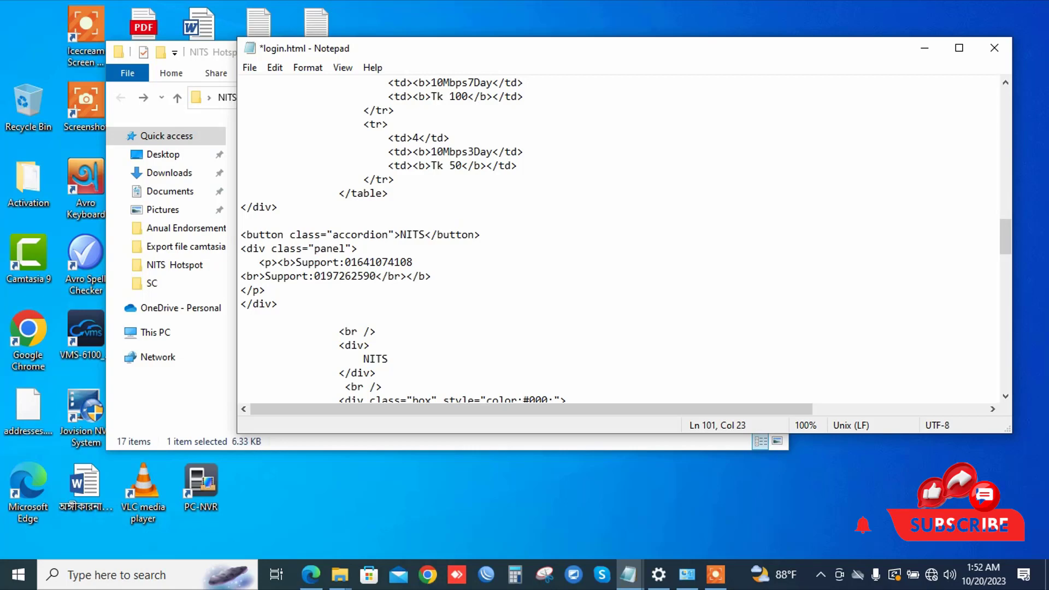
pyautogui.write('6')
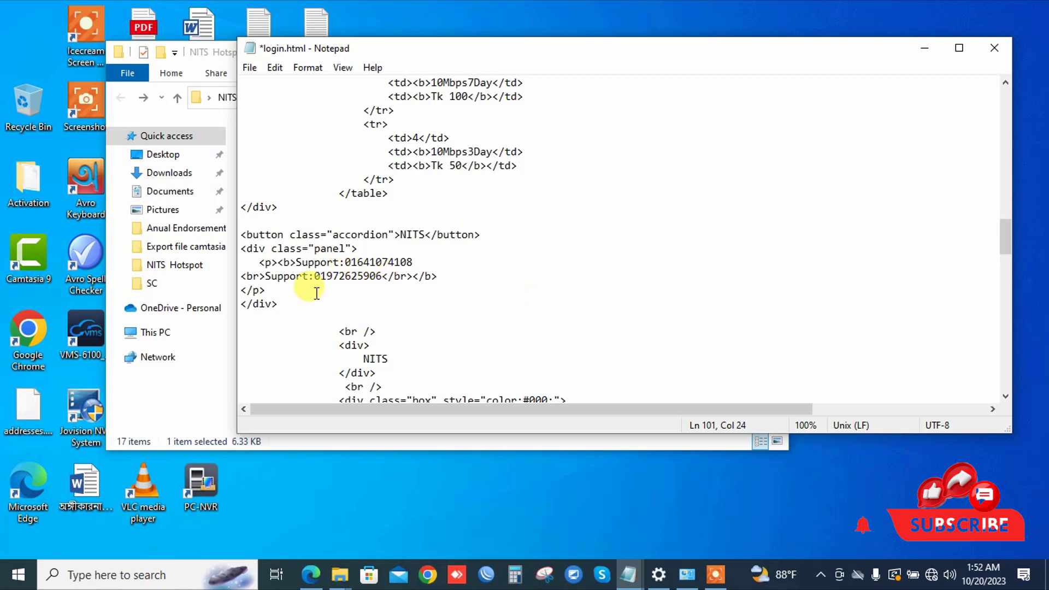
pyautogui.click(250, 68)
pyautogui.click(272, 133)
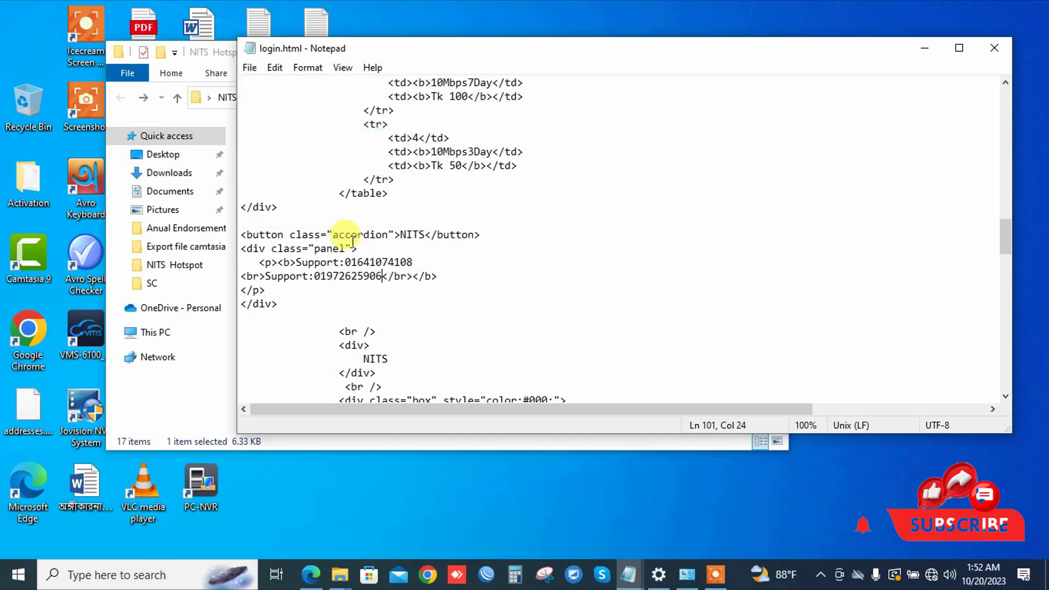
# Step: Close Notepad and open login.html in Google Chrome
pyautogui.click(994, 48)
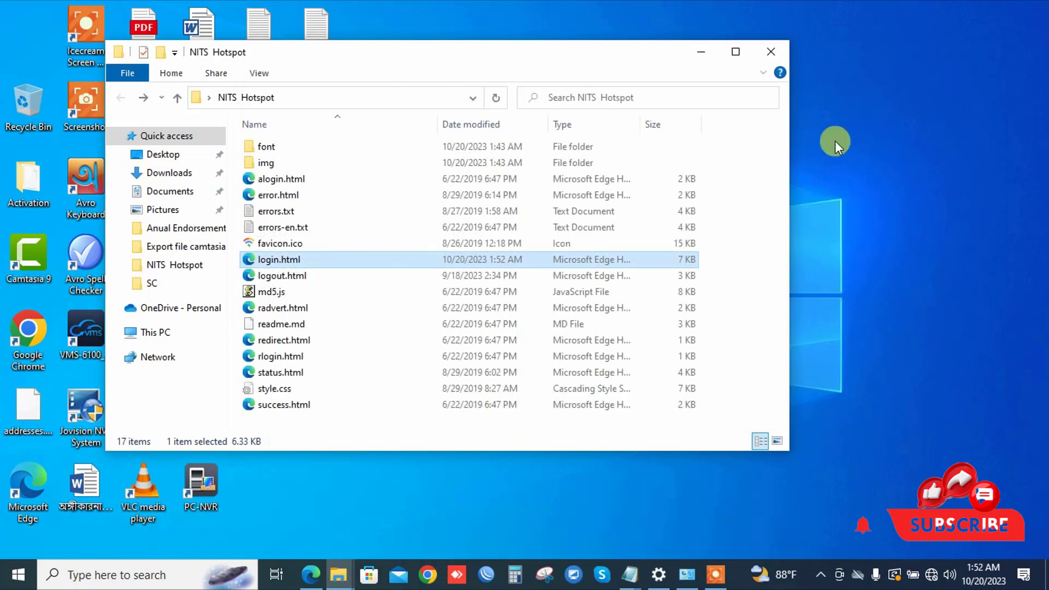
pyautogui.rightClick(270, 262)
pyautogui.moveTo(369, 298)
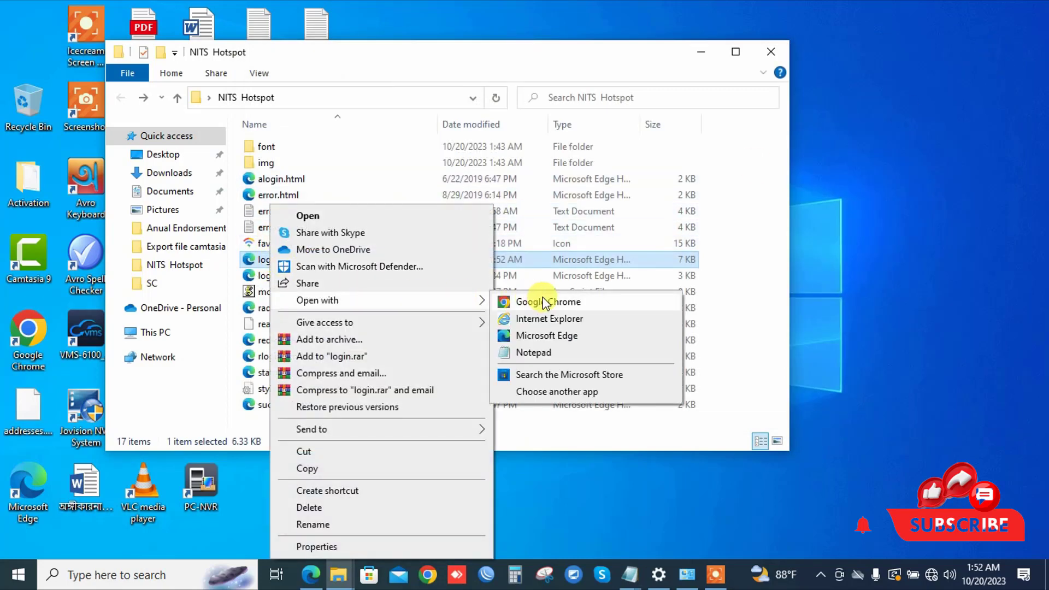
pyautogui.click(524, 300)
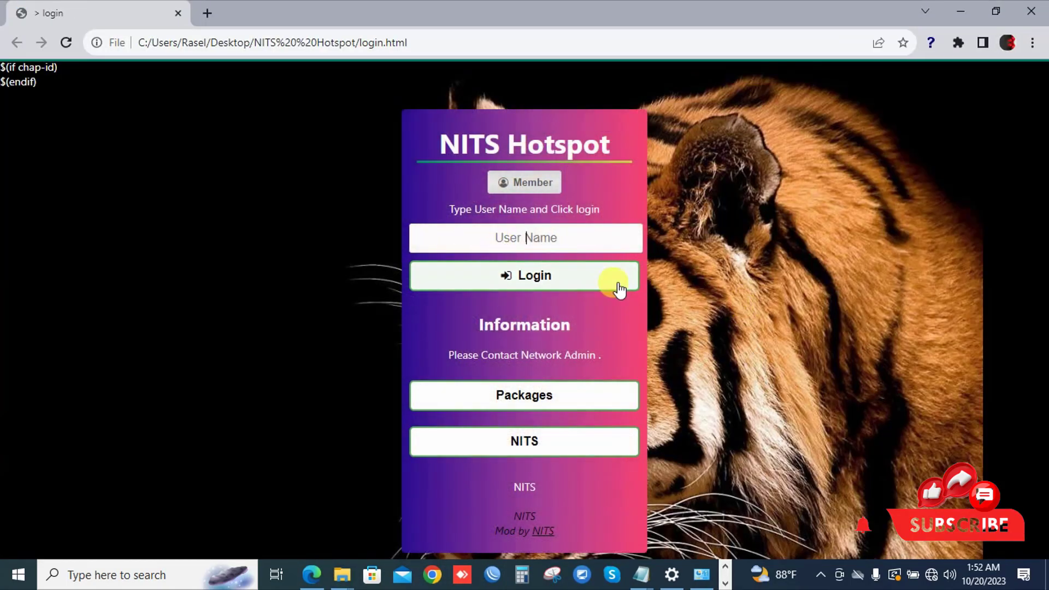
# Step: Verify the updated support numbers and Member Username/Password form in Chrome, then close it
pyautogui.click(516, 442)
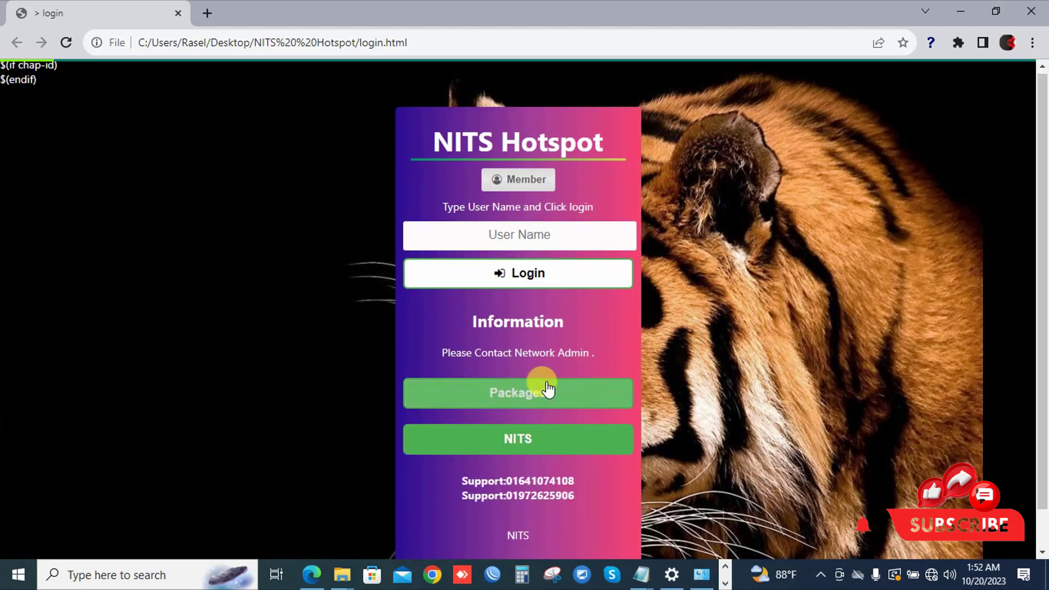
pyautogui.scroll(-1, 549, 389)
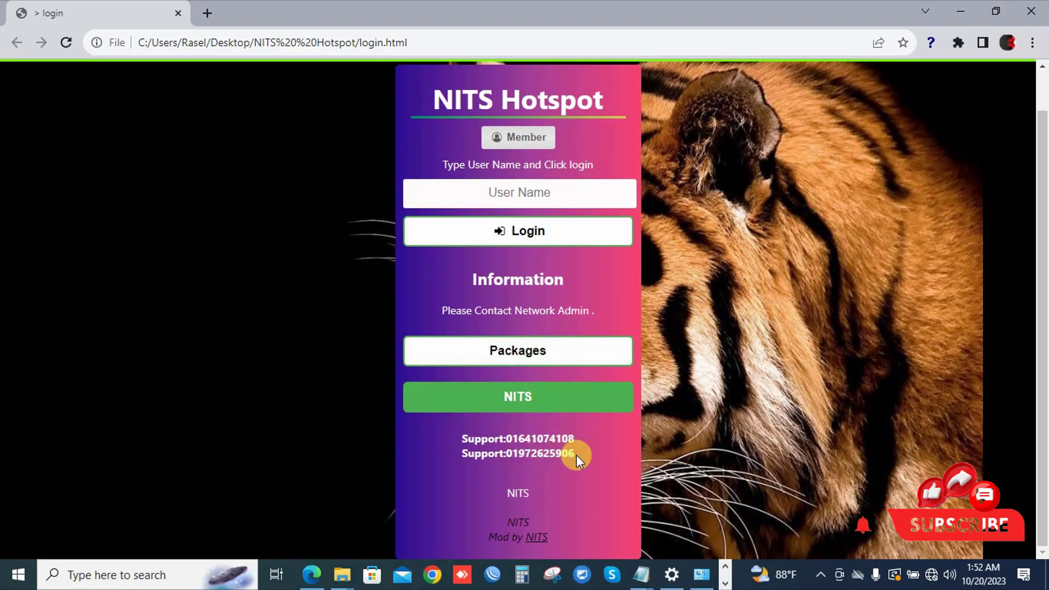
pyautogui.moveTo(576, 455); pyautogui.dragTo(462, 437)
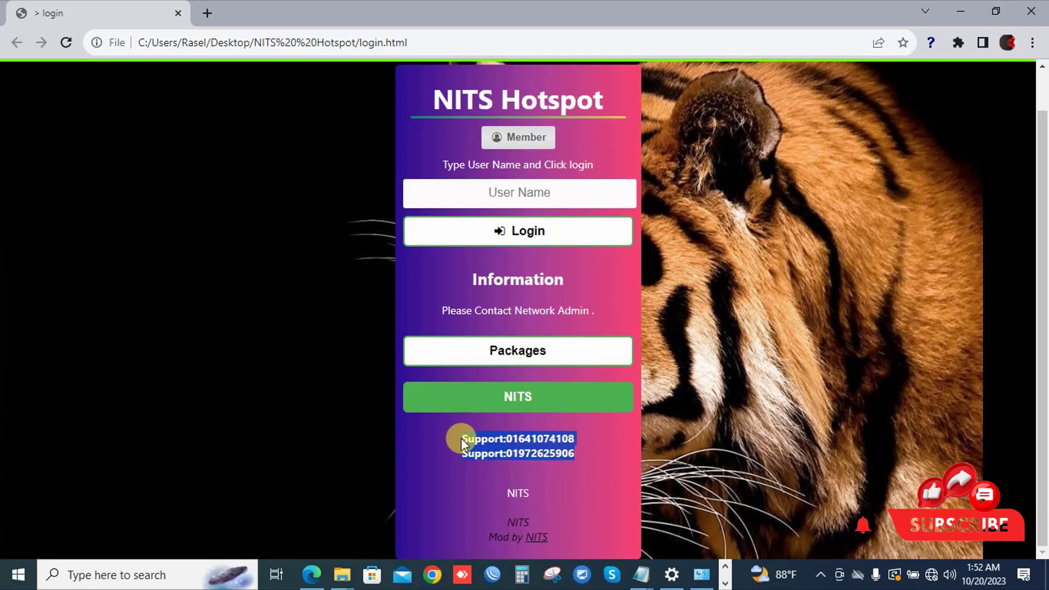
pyautogui.press('F5')
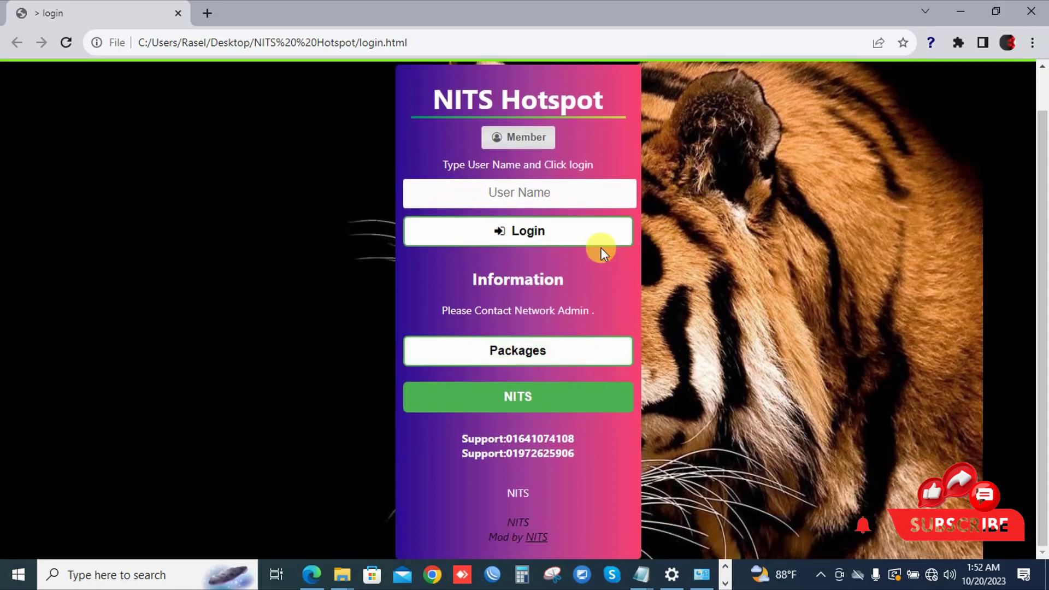
pyautogui.click(519, 136)
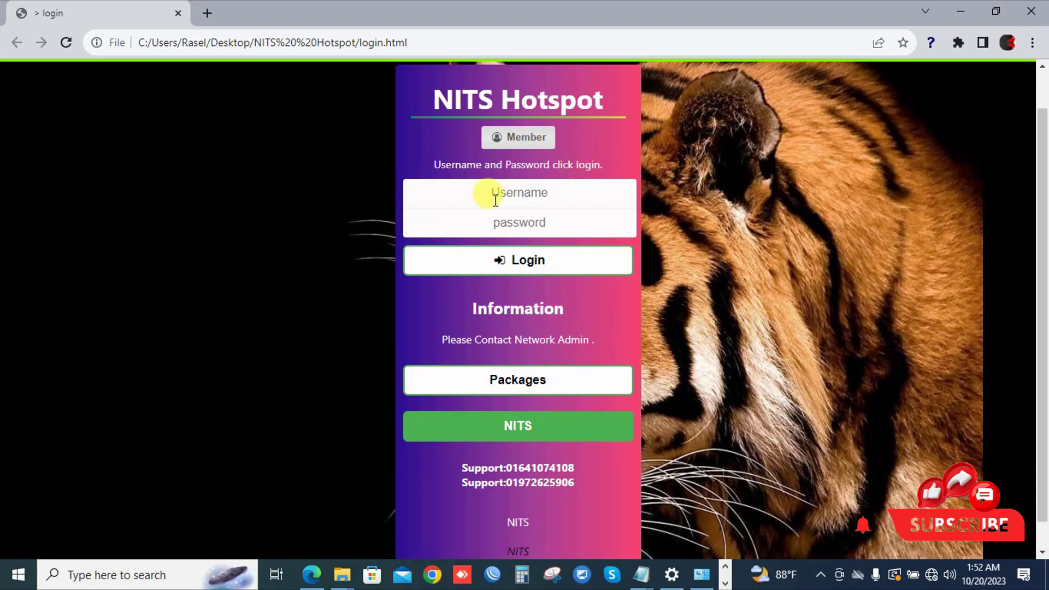
pyautogui.click(513, 195)
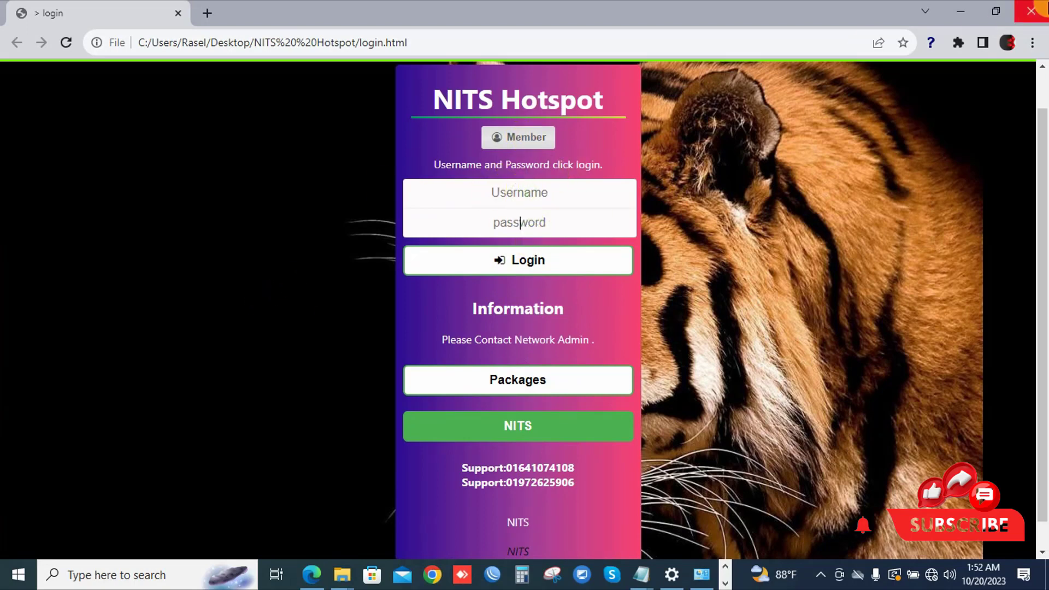
pyautogui.click(1033, 10)
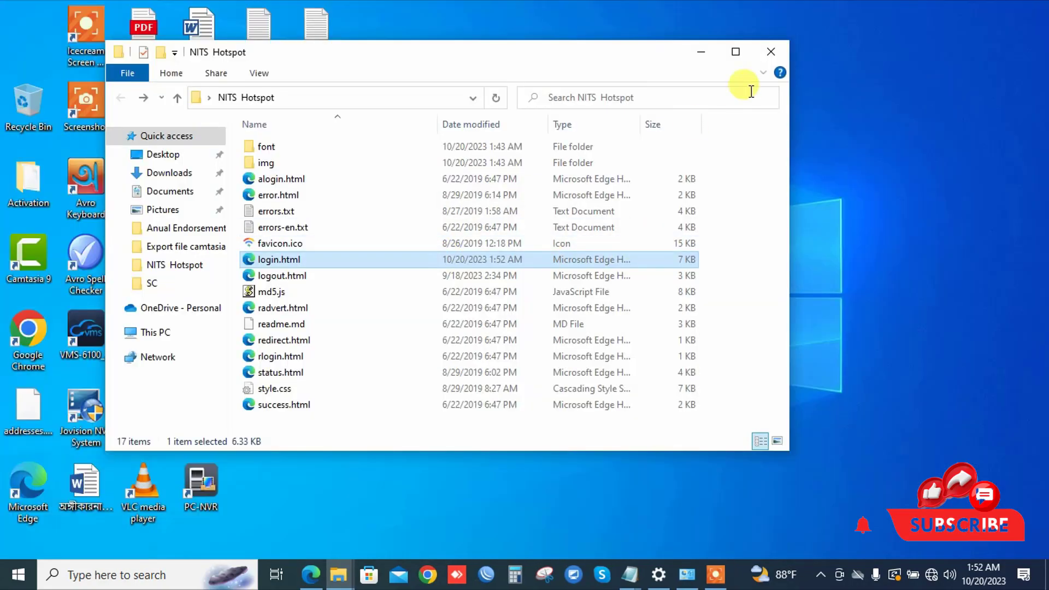
# Step: Close the NITS Hotspot Explorer window and refresh the desktop
pyautogui.click(768, 57)
pyautogui.rightClick(618, 145)
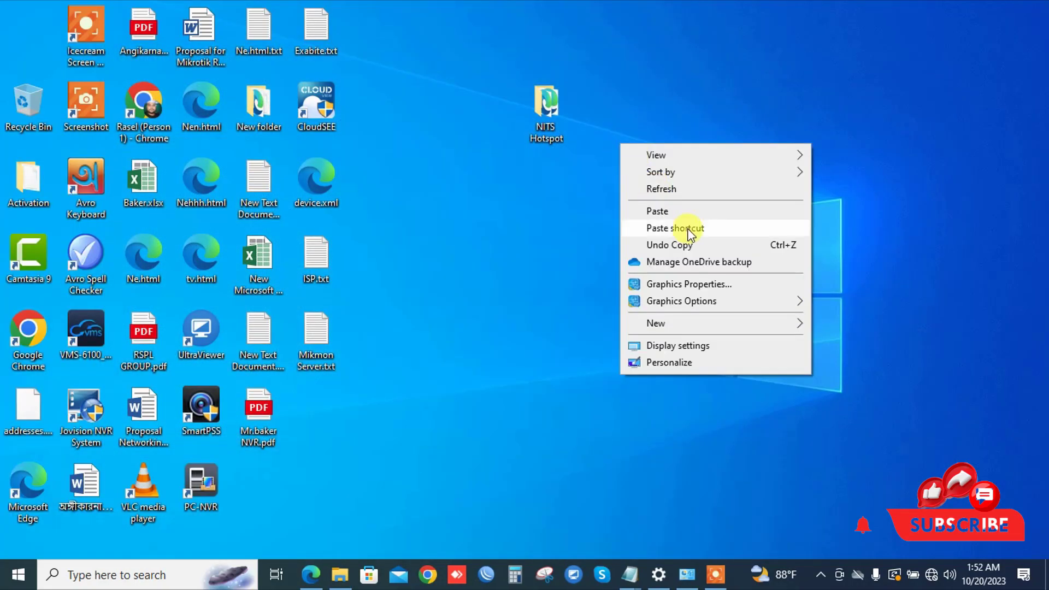
pyautogui.click(676, 192)
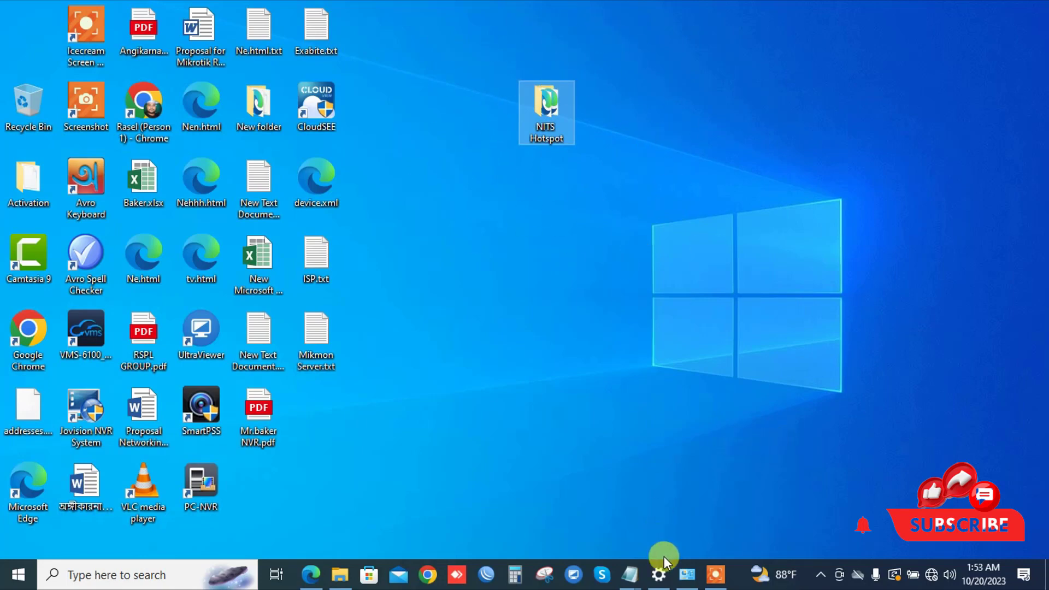
pyautogui.click(715, 574)
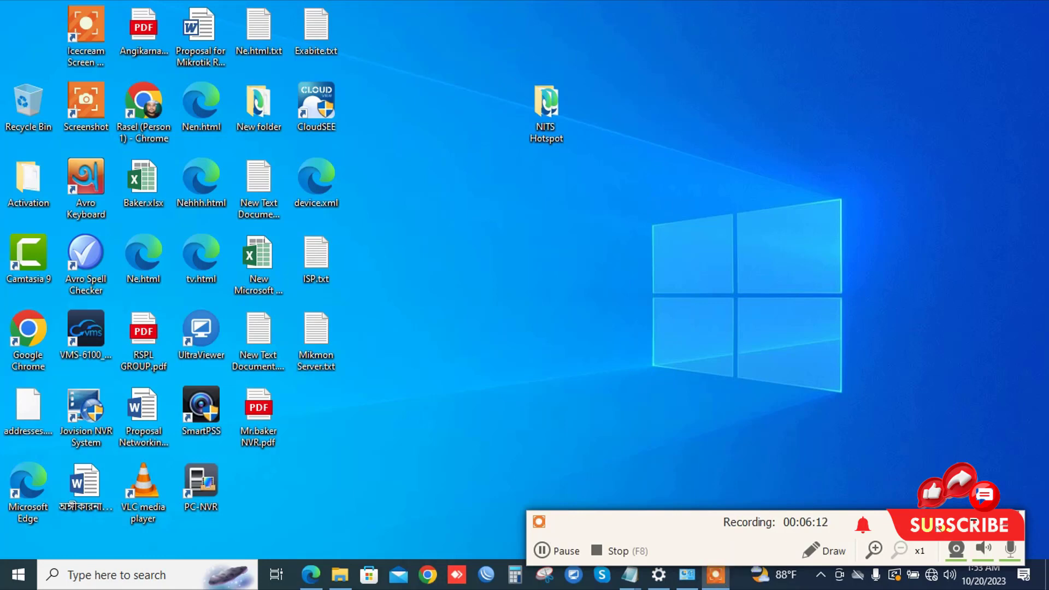
# Step: Launch WinBox, connect to the router listed under Neighbors, and open the IP > Hotspot server list
pyautogui.click(485, 574)
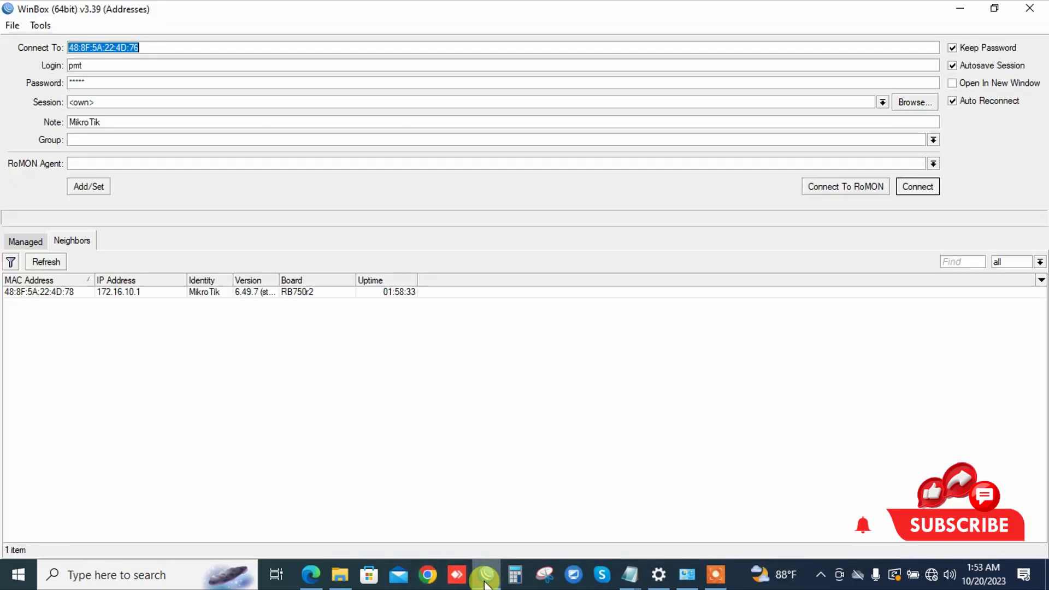
pyautogui.click(68, 293)
pyautogui.click(917, 186)
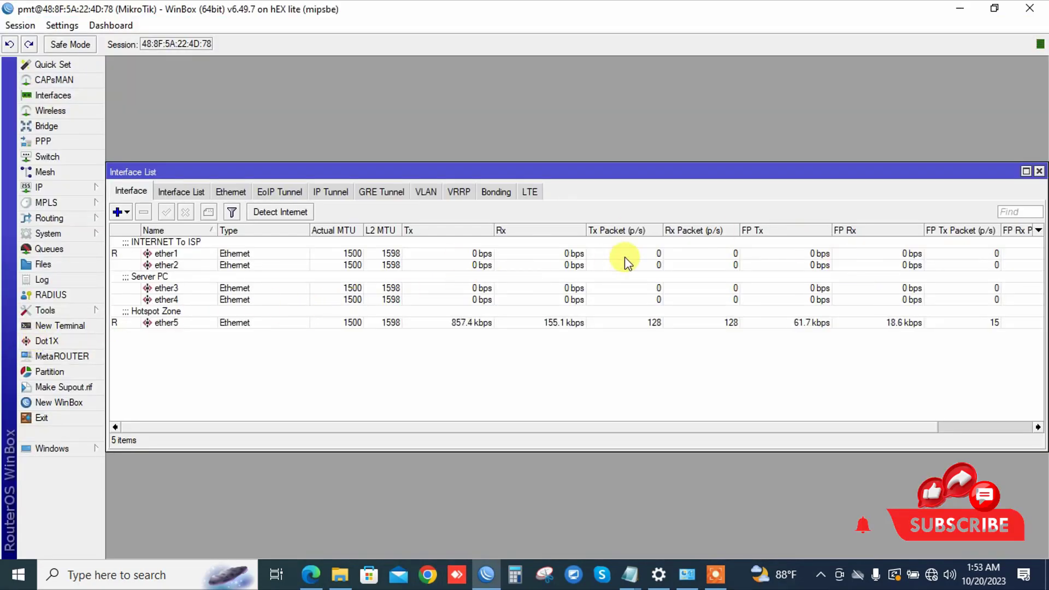
pyautogui.click(90, 189)
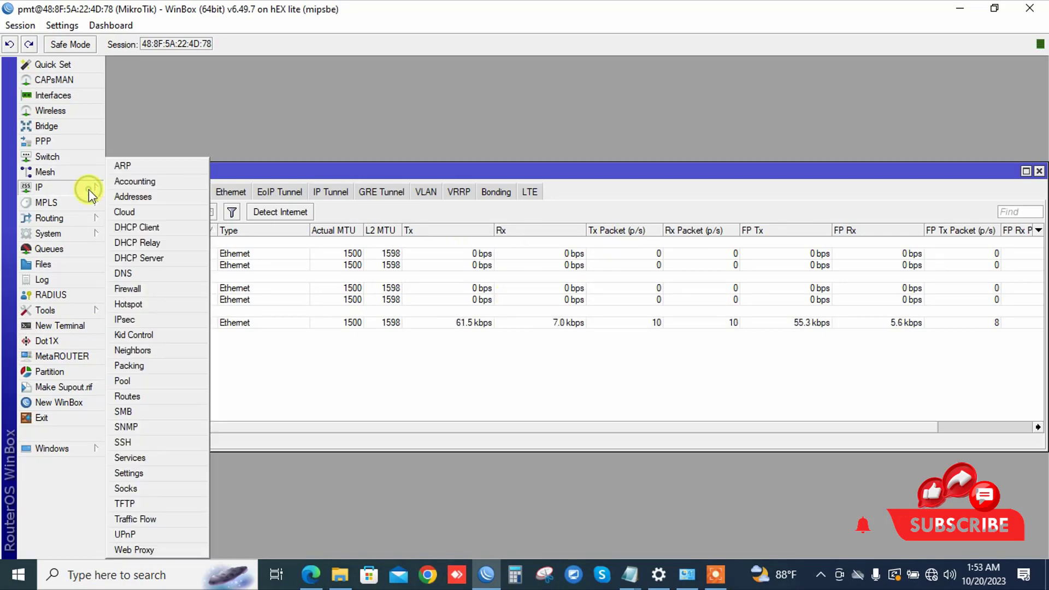
pyautogui.click(141, 303)
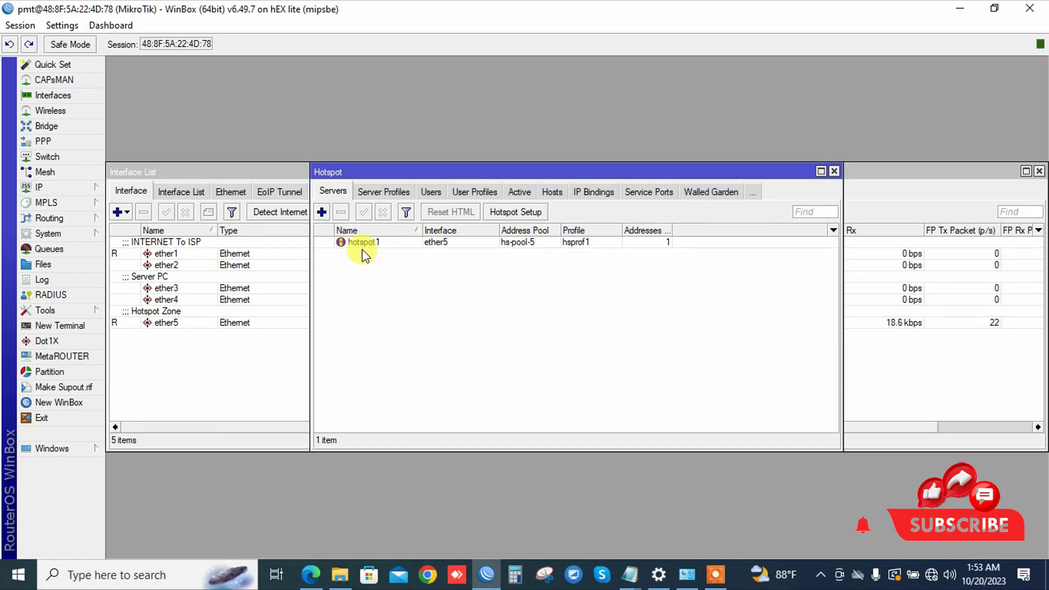
# Step: Remove the old flash/hotspot folder from the router's File List, then minimize WinBox to the desktop
pyautogui.click(39, 263)
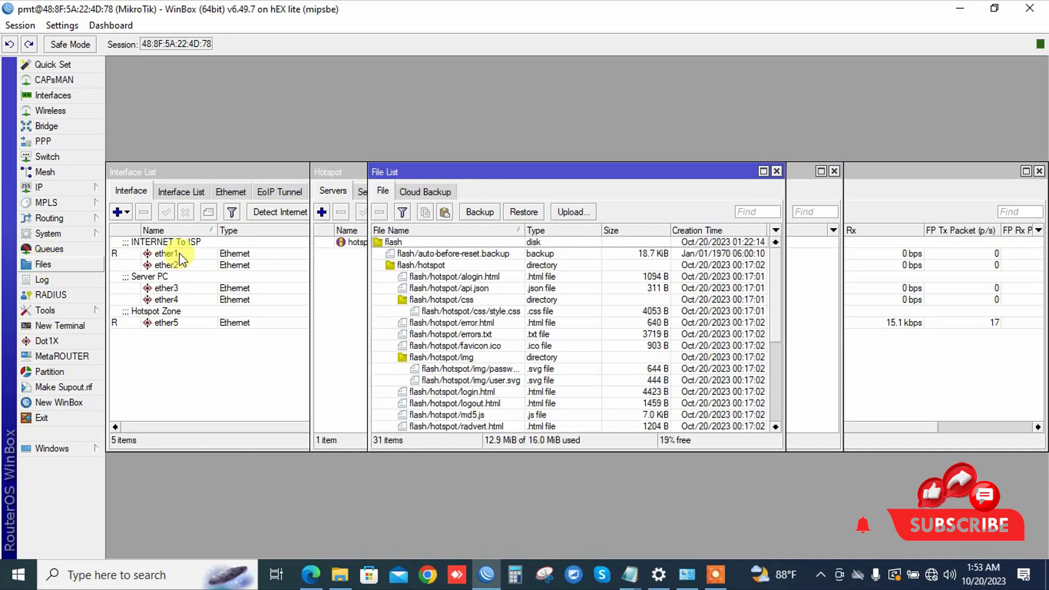
pyautogui.moveTo(570, 177); pyautogui.dragTo(381, 116)
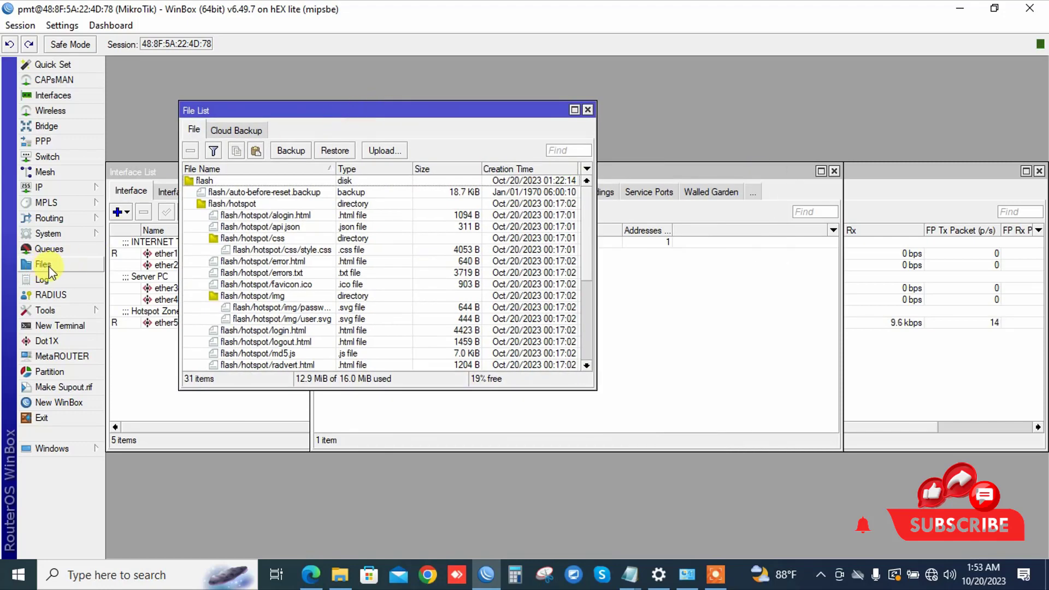
pyautogui.click(241, 203)
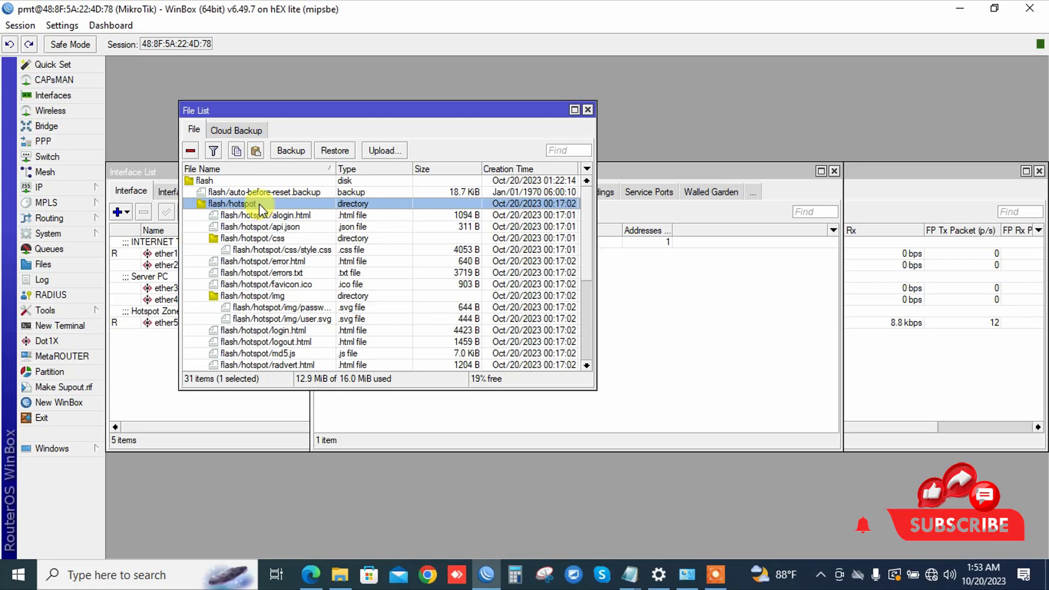
pyautogui.click(187, 151)
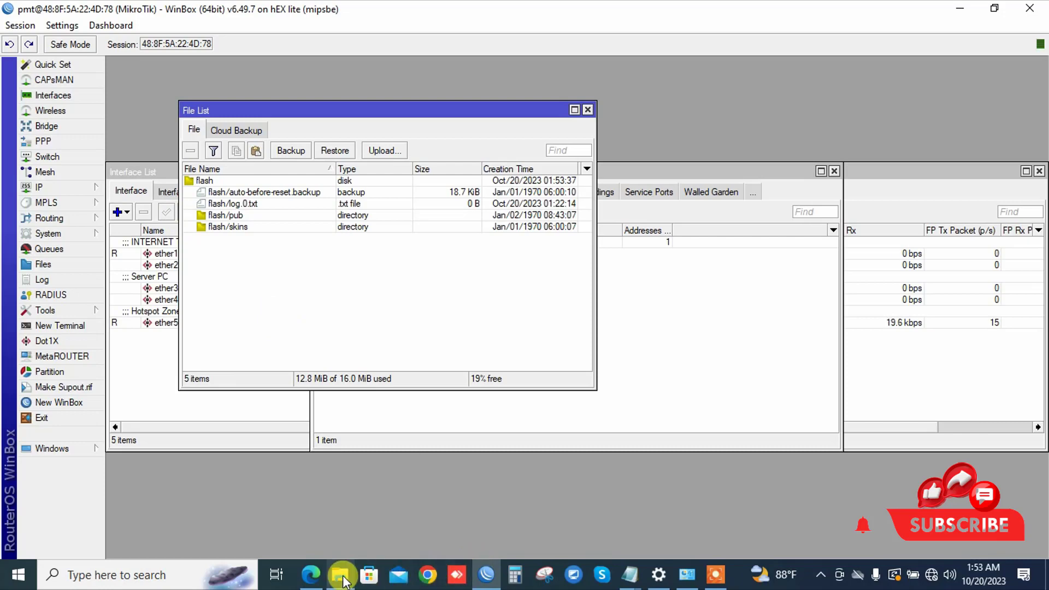
pyautogui.click(965, 10)
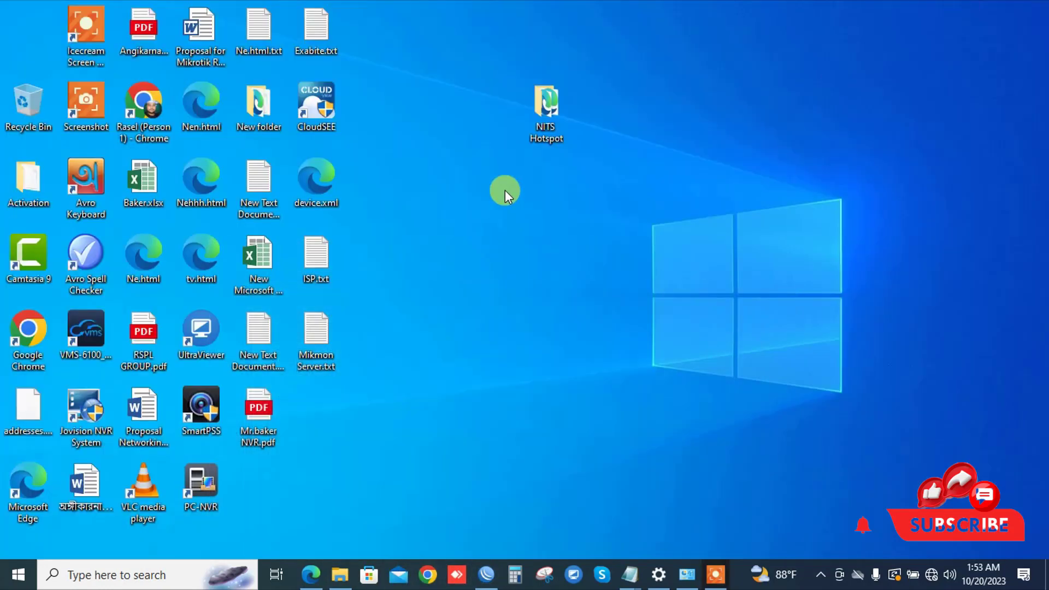
# Step: Drag the desktop NITS Hotspot folder into WinBox's File List to upload it as flash/NITS Hotspot
pyautogui.click(546, 109)
pyautogui.moveTo(552, 109); pyautogui.dragTo(268, 203)
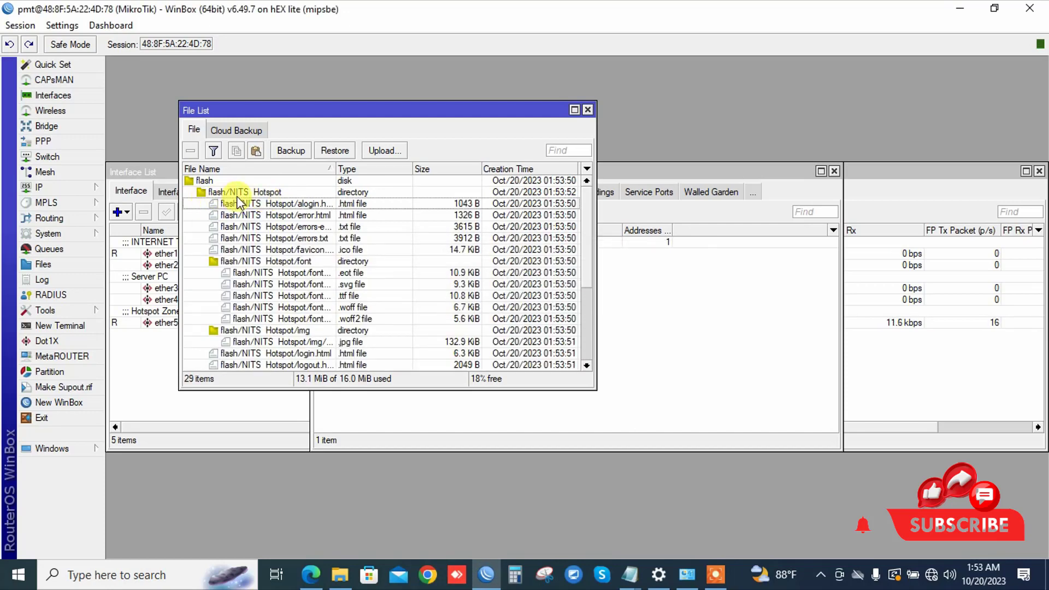
pyautogui.click(242, 192)
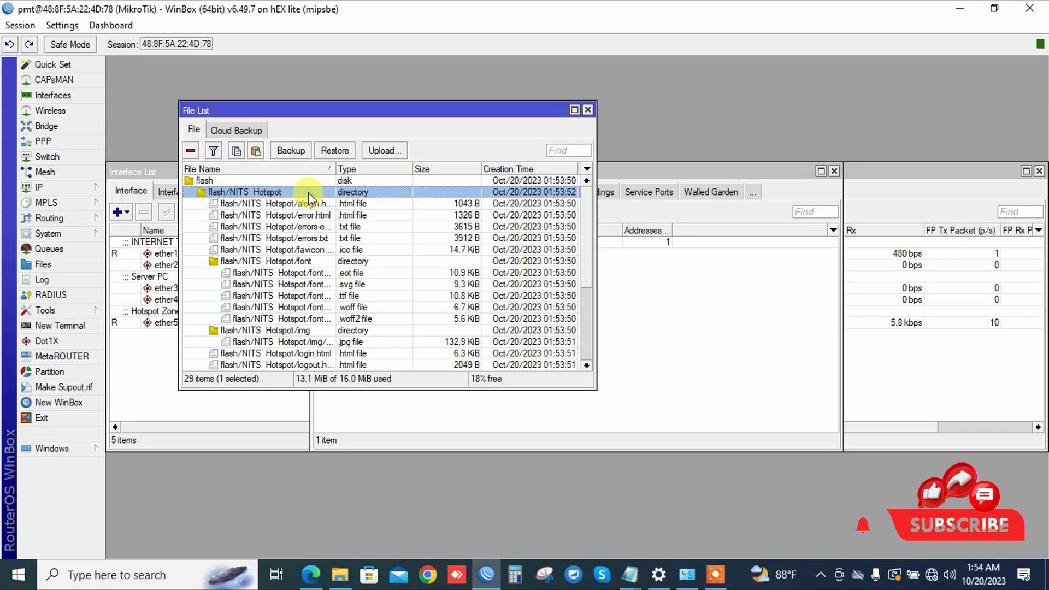
# Step: Close the File List, reopen IP > Hotspot and inspect the hotspot1 server settings without changes
pyautogui.click(588, 111)
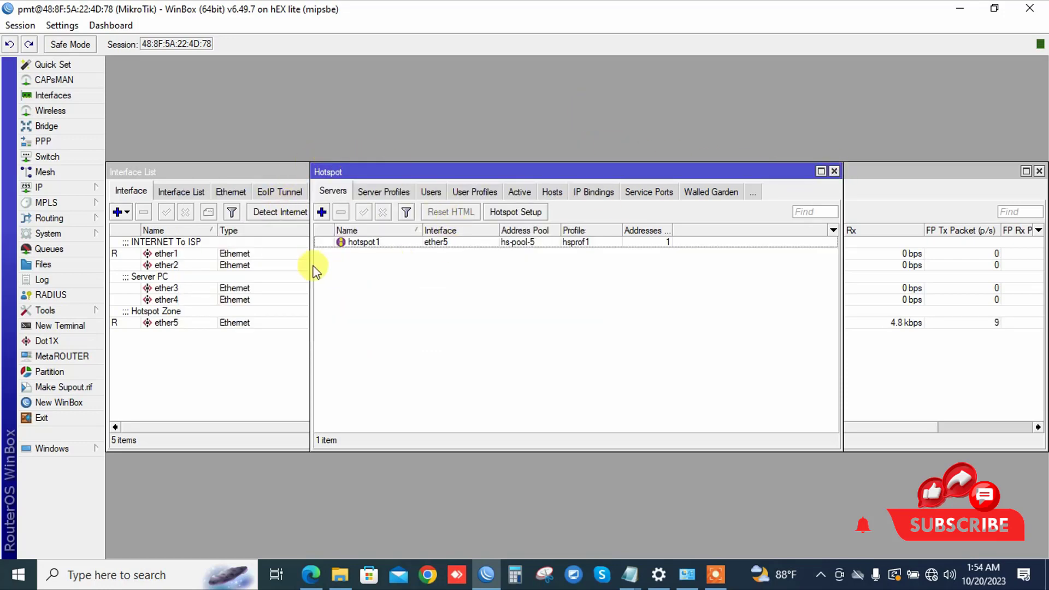
pyautogui.click(60, 188)
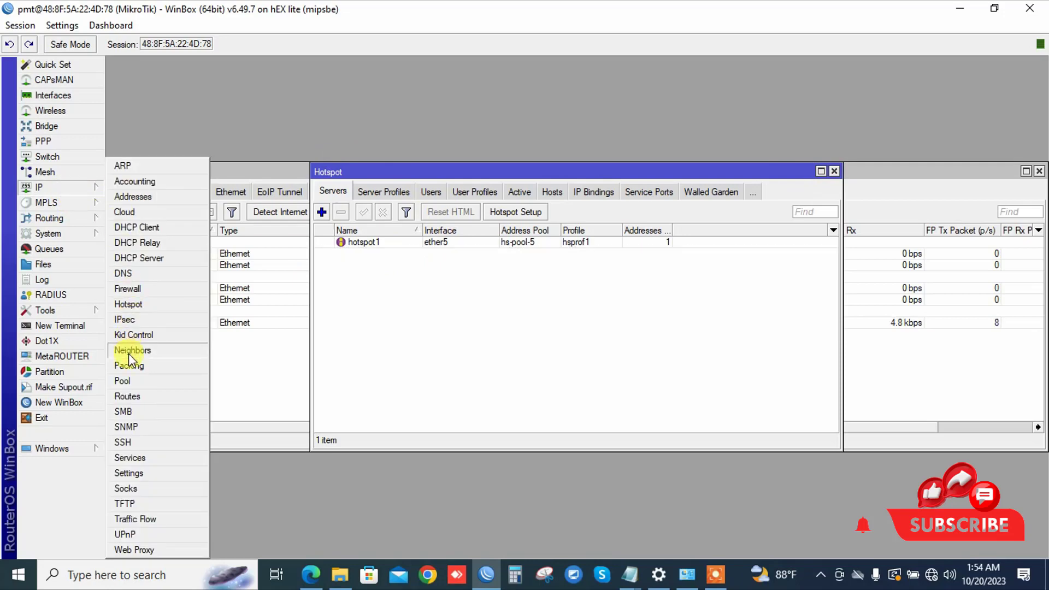
pyautogui.click(144, 304)
pyautogui.doubleClick(366, 241)
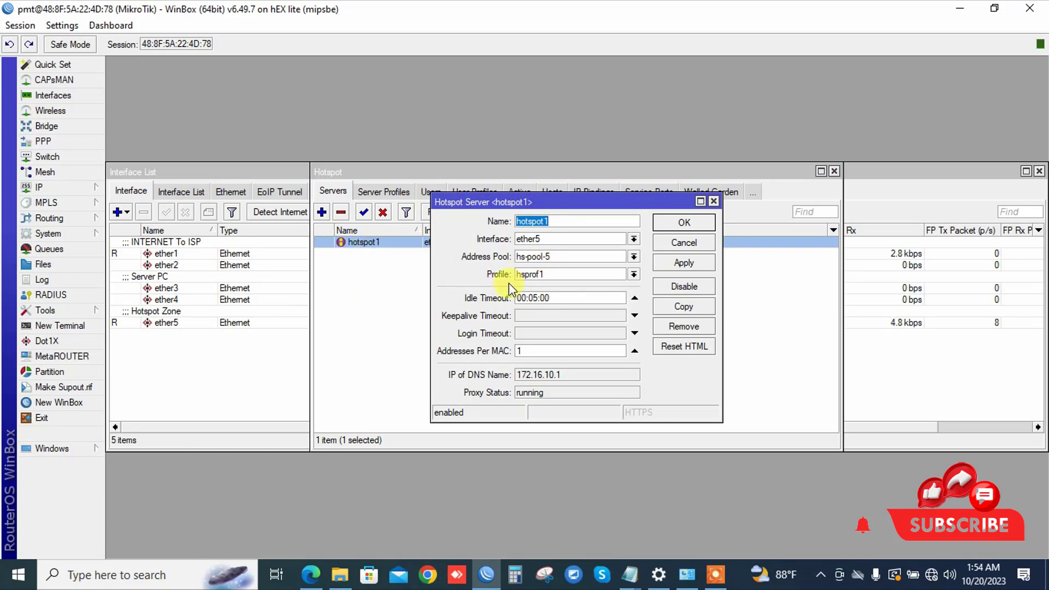
pyautogui.click(672, 242)
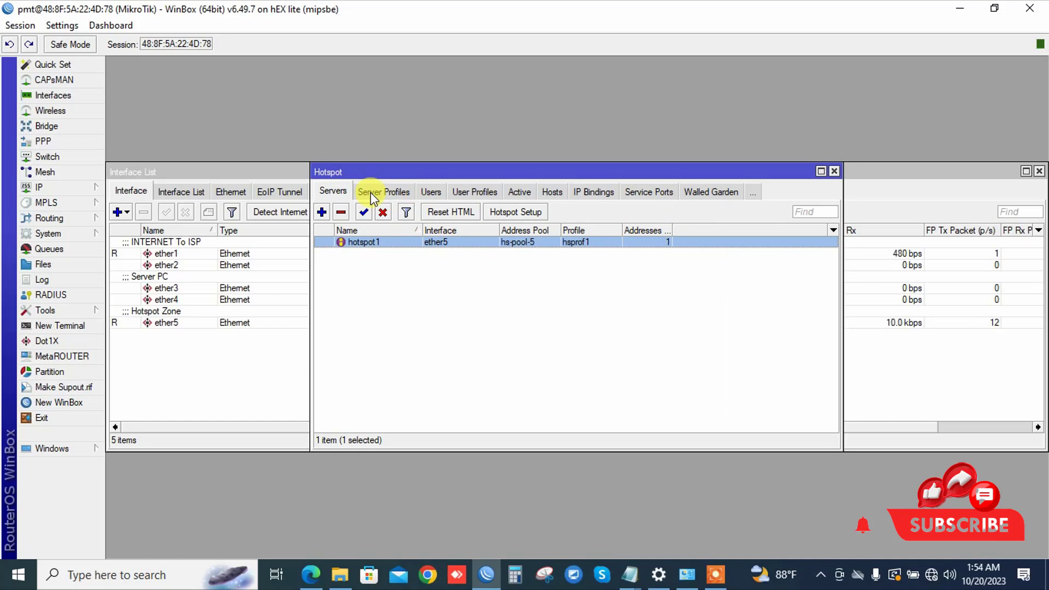
# Step: Switch to Server Profiles and open the hsprof1 profile's settings
pyautogui.click(377, 193)
pyautogui.click(365, 255)
pyautogui.click(373, 242)
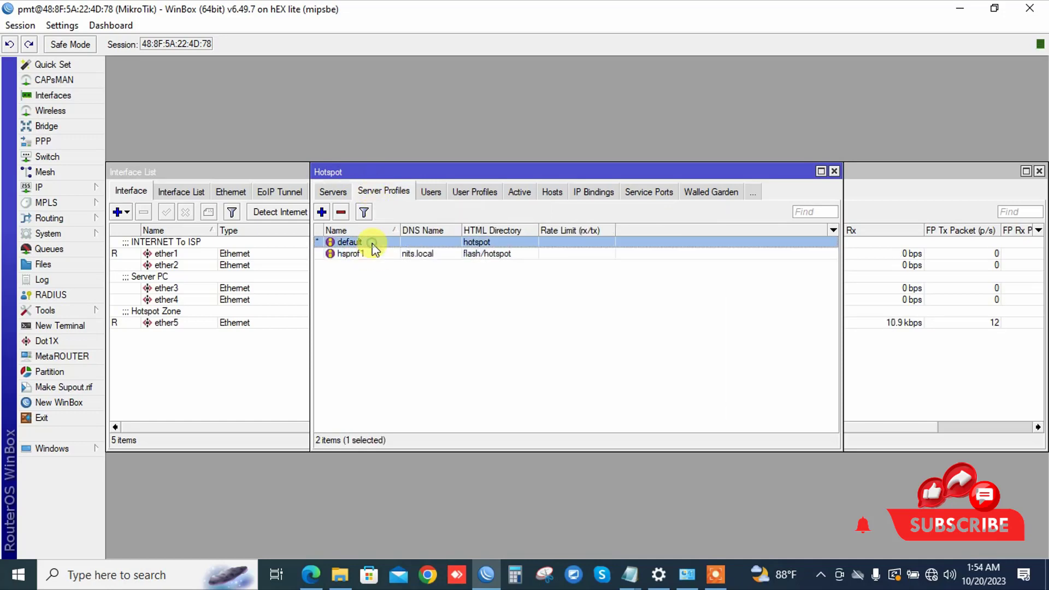
pyautogui.click(380, 254)
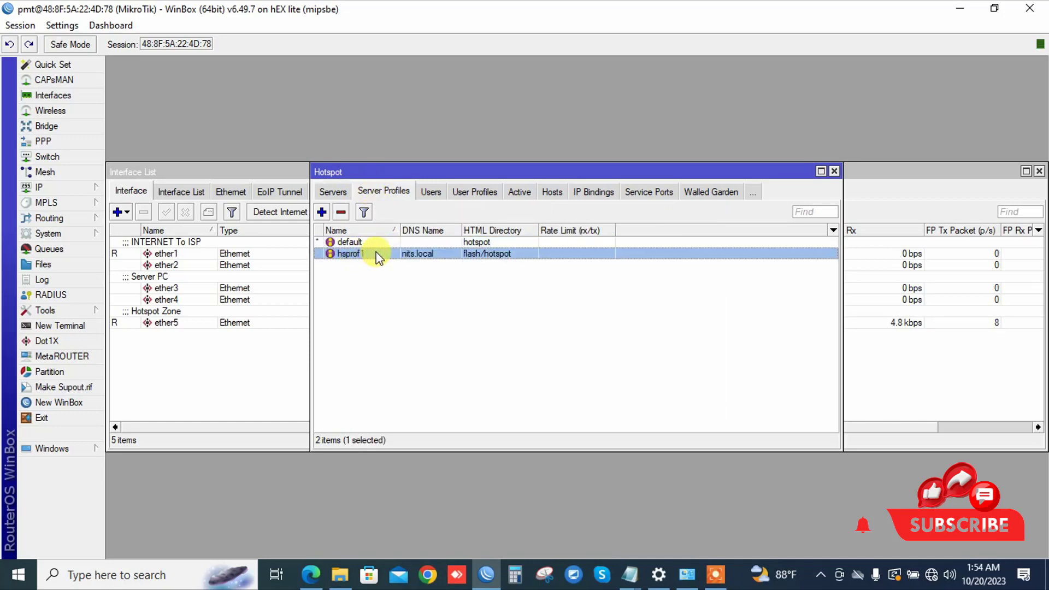
pyautogui.doubleClick(380, 255)
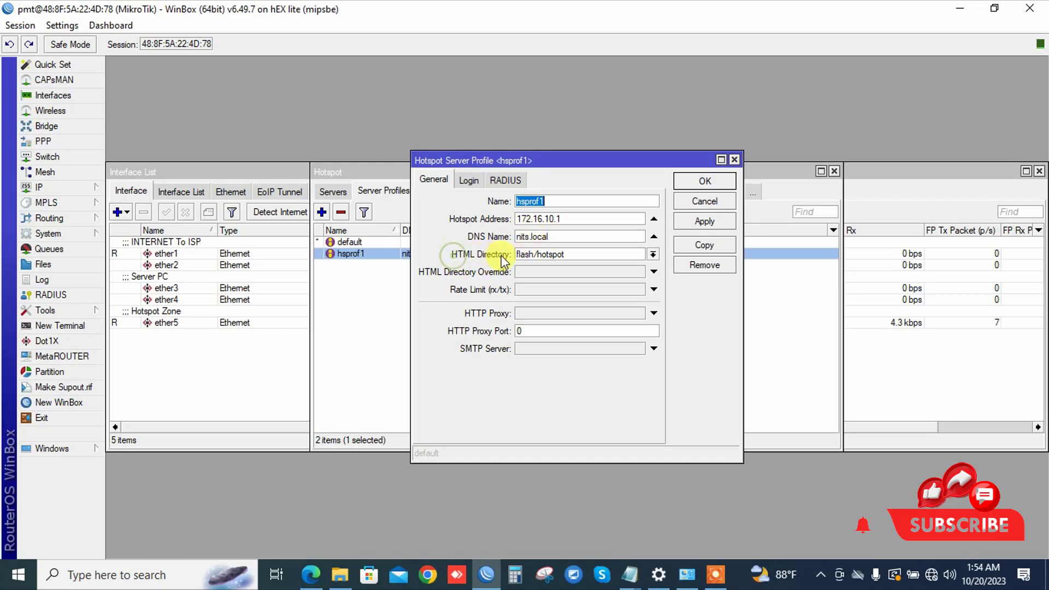
# Step: Choose flash/NITS Hotspot as the HTML Directory of the hsprof1 profile
pyautogui.click(652, 254)
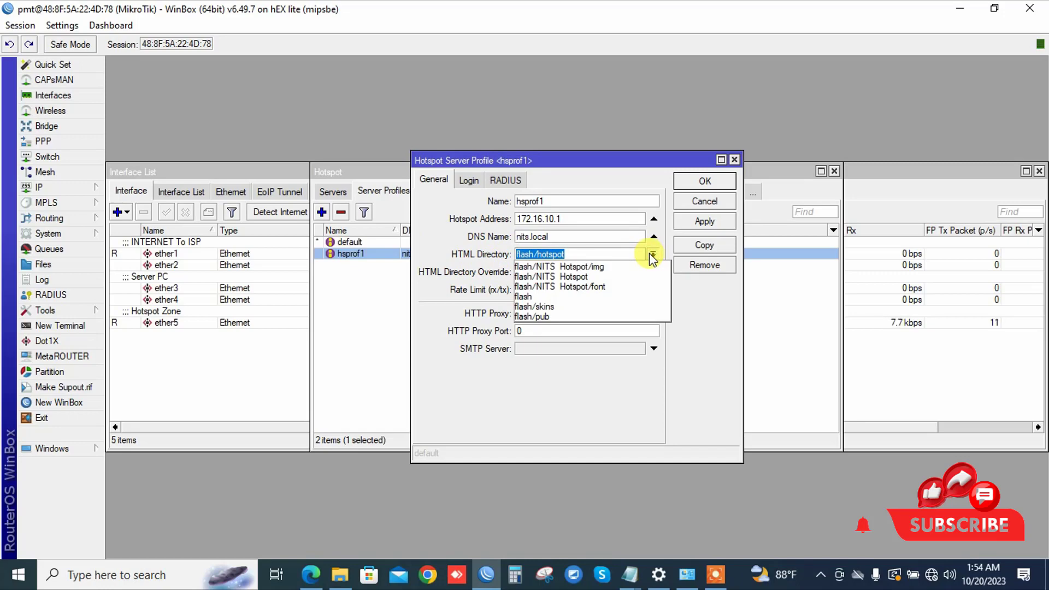
pyautogui.click(584, 277)
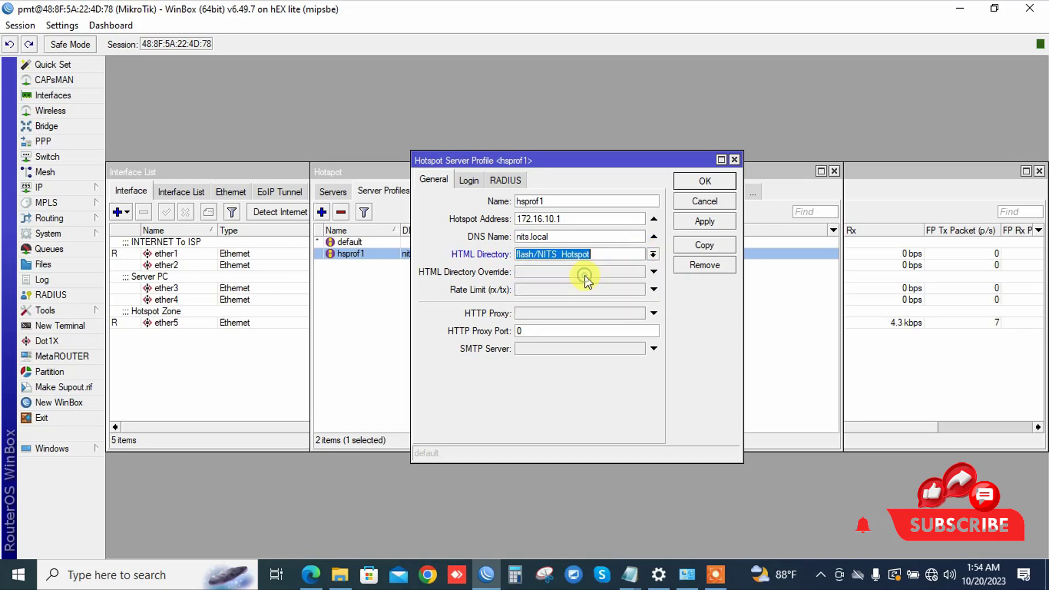
pyautogui.click(653, 255)
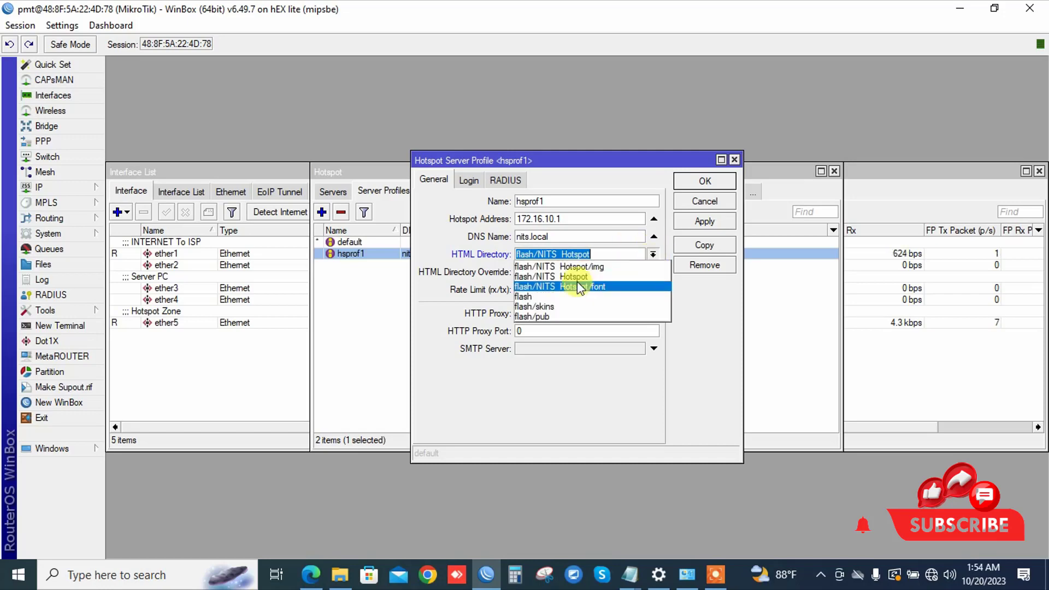
pyautogui.click(545, 275)
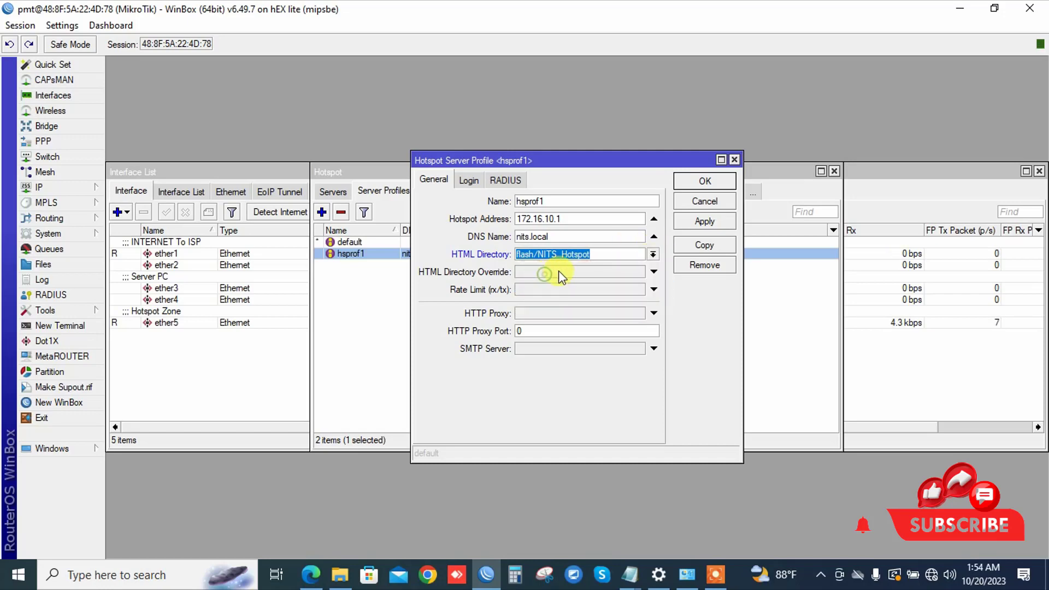
# Step: Verify the flash/NITS Hotspot folder in the File List, then apply and save the hsprof1 profile
pyautogui.click(44, 264)
pyautogui.moveTo(369, 109); pyautogui.dragTo(272, 253)
pyautogui.click(161, 335)
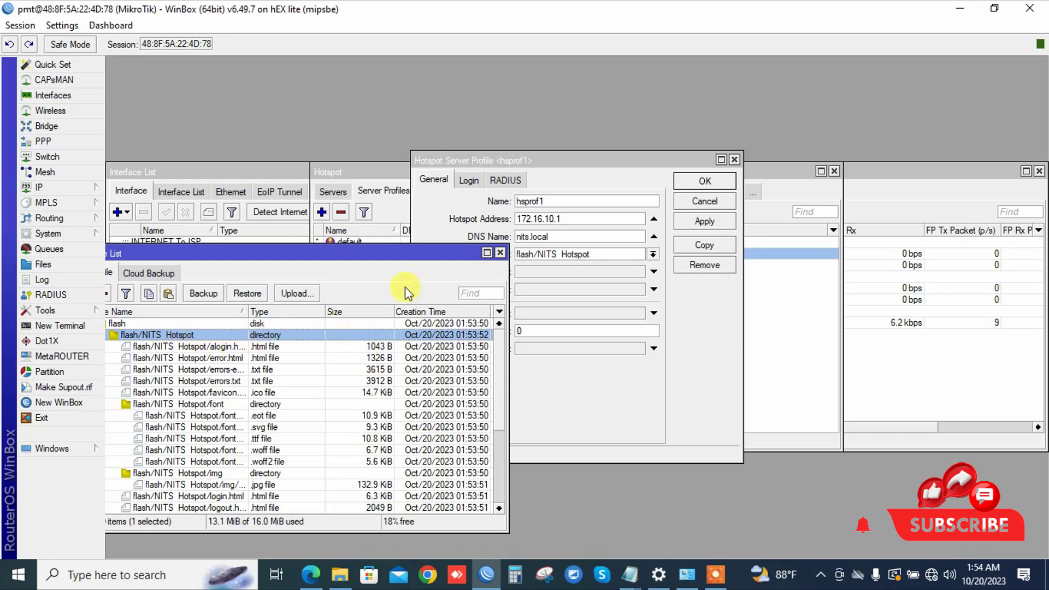
pyautogui.click(501, 252)
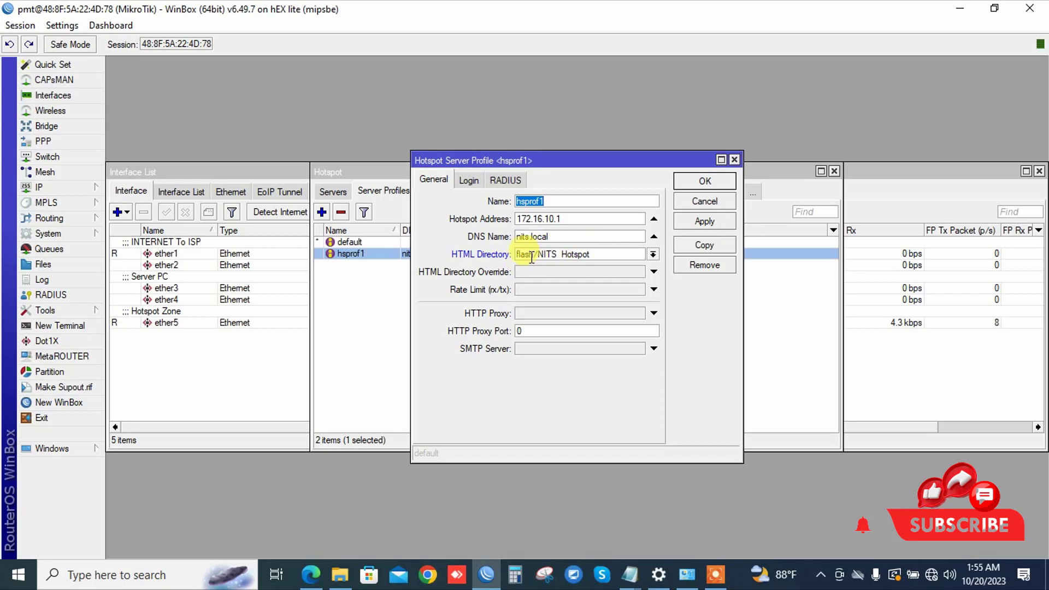
pyautogui.click(697, 221)
pyautogui.click(702, 185)
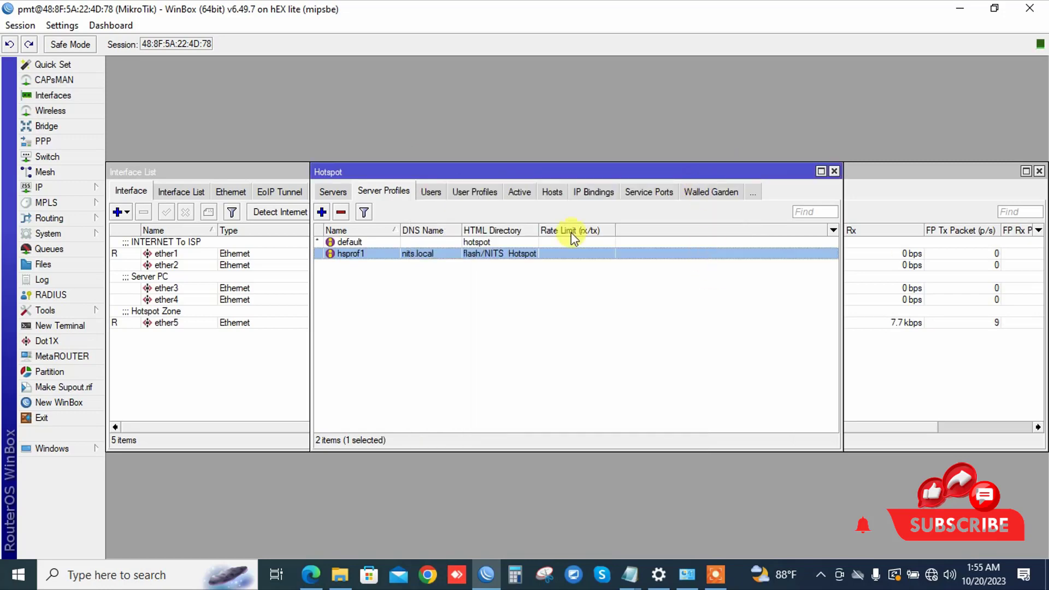
# Step: Reboot the router via System > Reboot and confirm with Yes
pyautogui.click(71, 232)
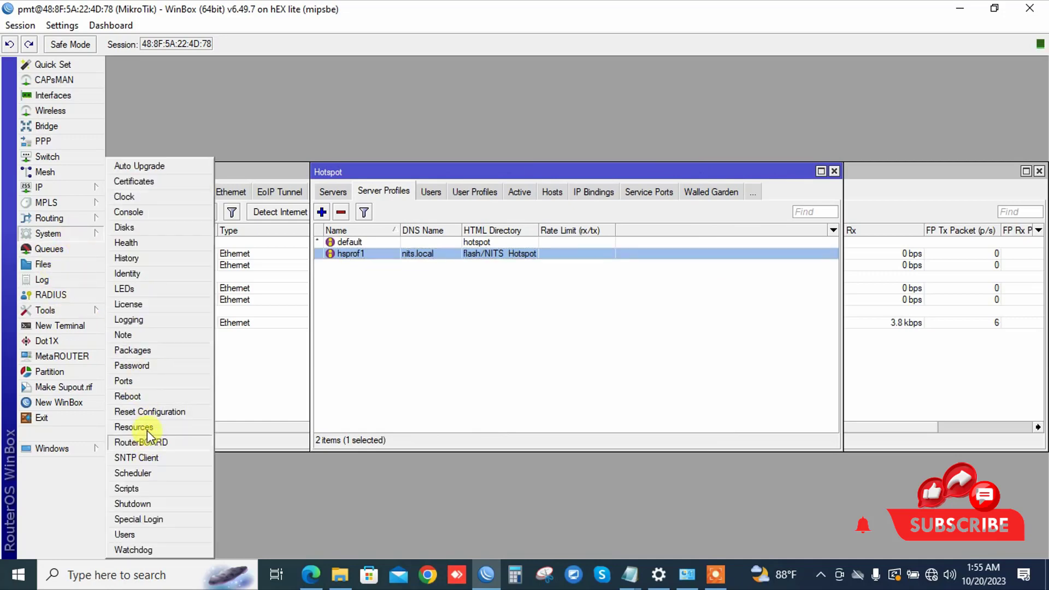
pyautogui.click(131, 396)
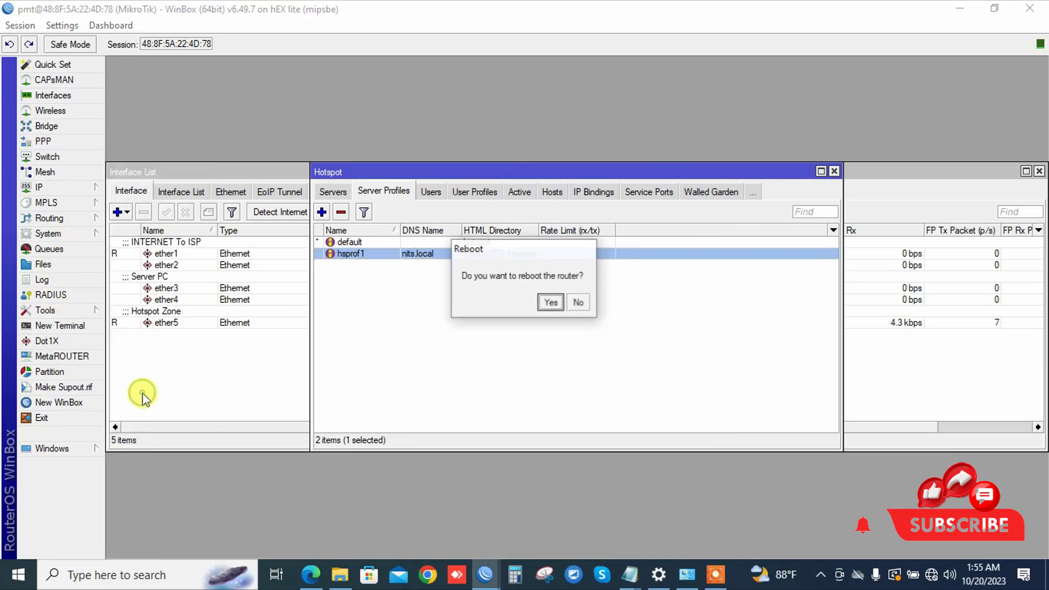
pyautogui.click(548, 300)
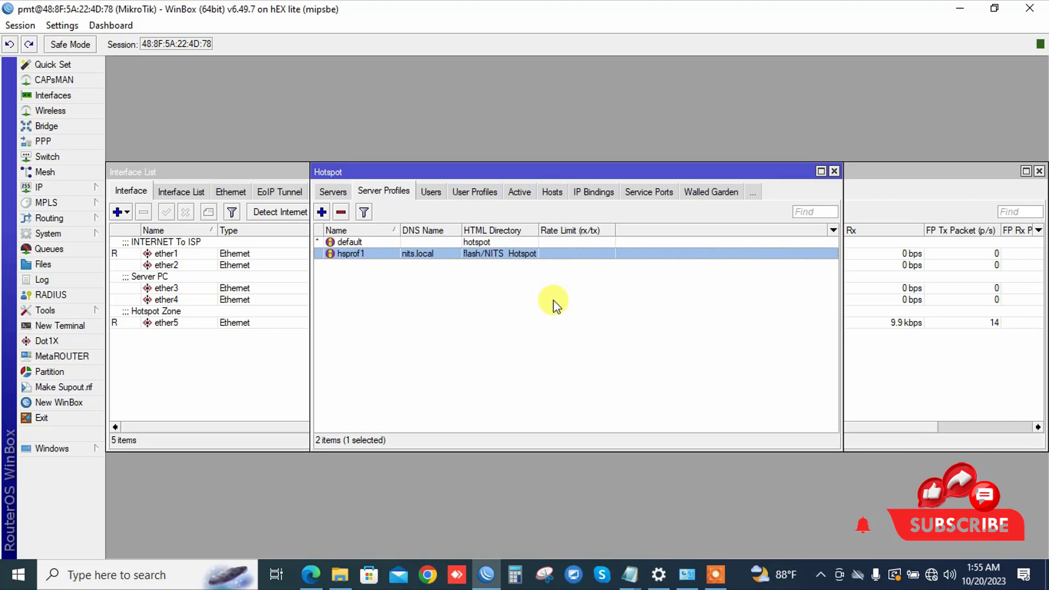